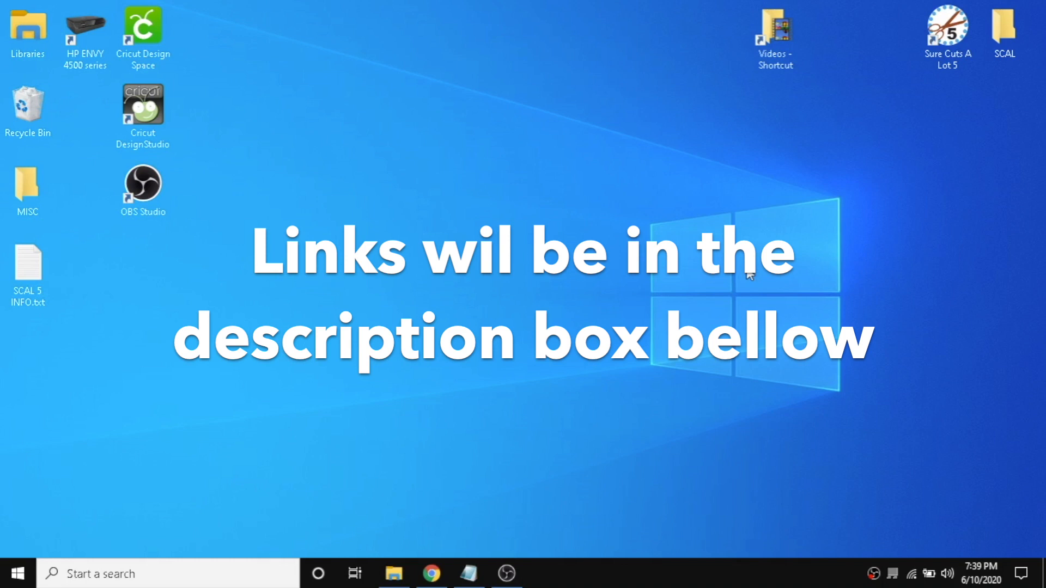
# Download the Cricut DesignStudio installer from the browser page and open the downloaded file.
pyautogui.click(431, 573)
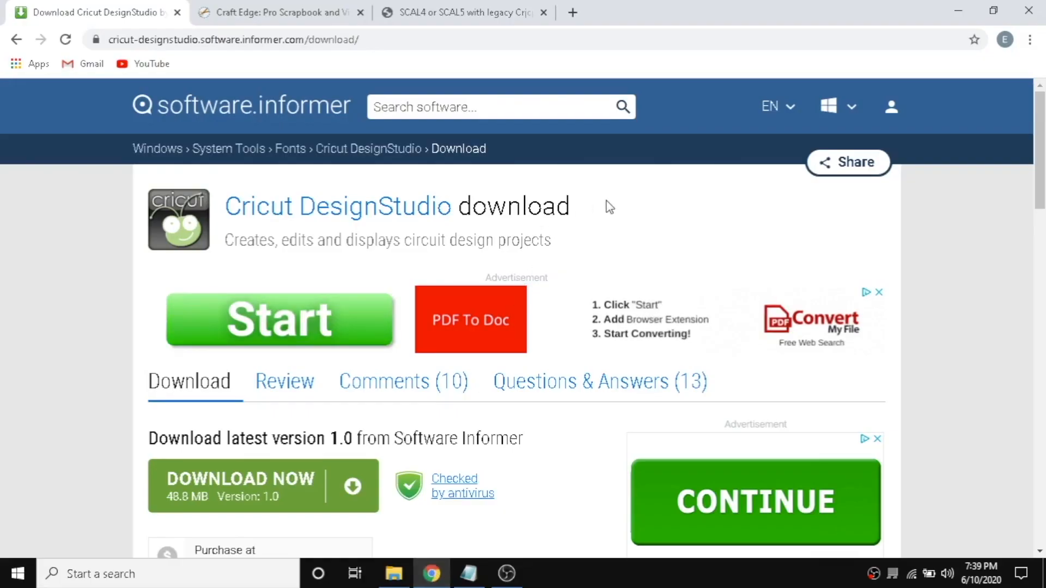
pyautogui.click(253, 495)
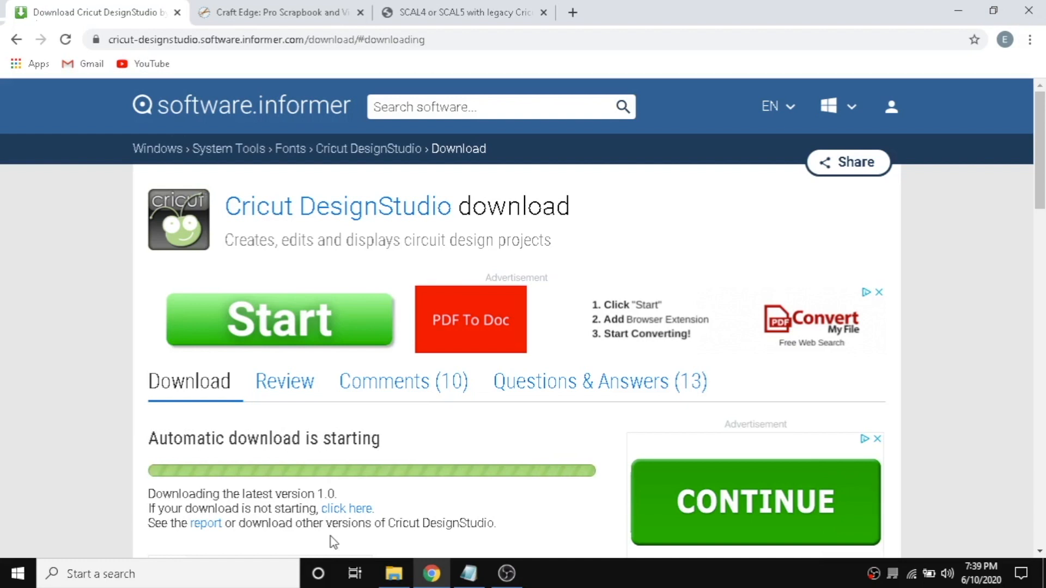
pyautogui.click(380, 502)
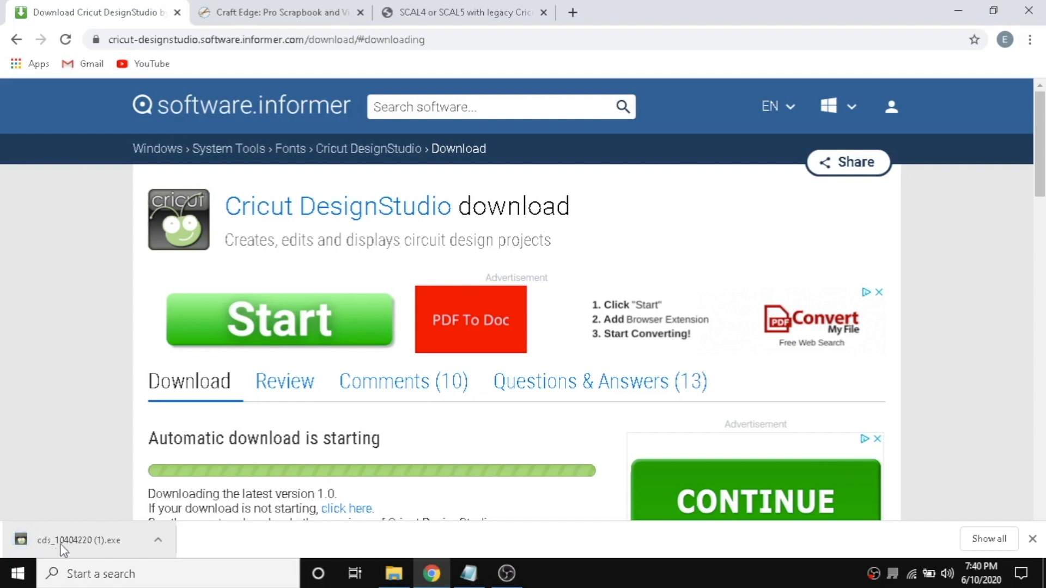
pyautogui.click(61, 541)
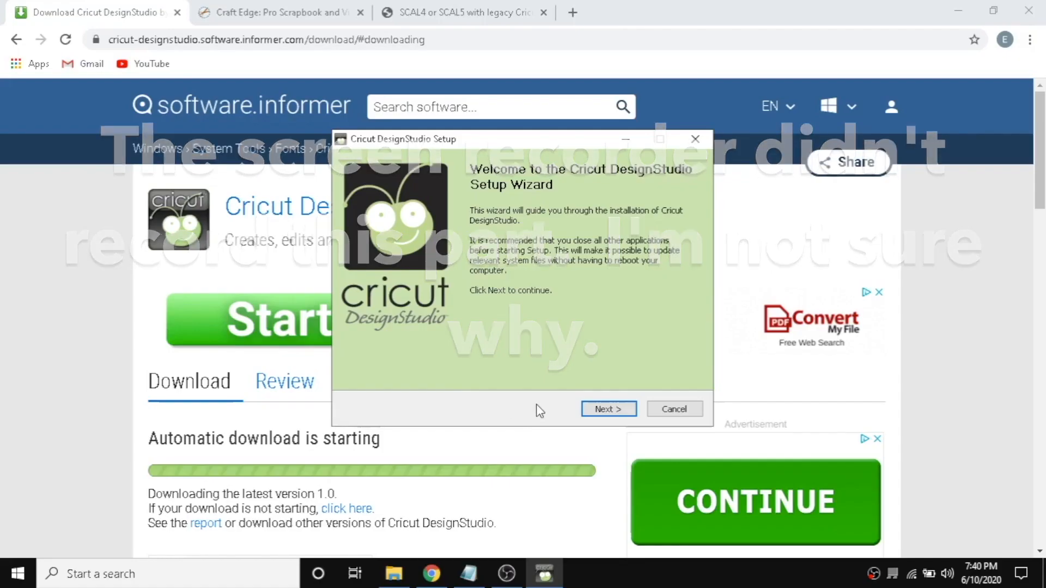
# Install Cricut DesignStudio, accepting the licence agreement and finishing the setup wizard.
pyautogui.click(626, 414)
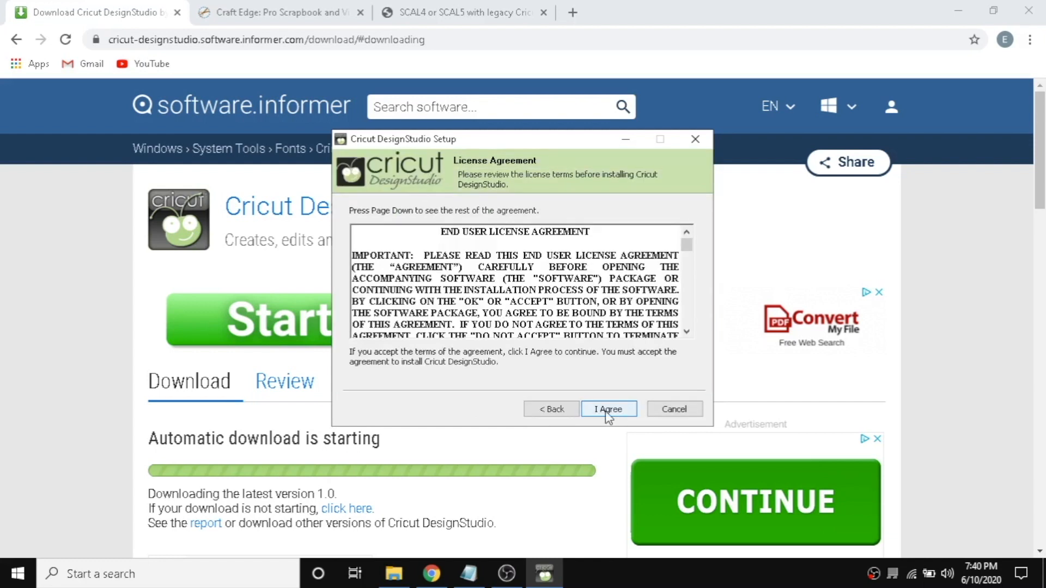
pyautogui.click(606, 410)
pyautogui.click(605, 411)
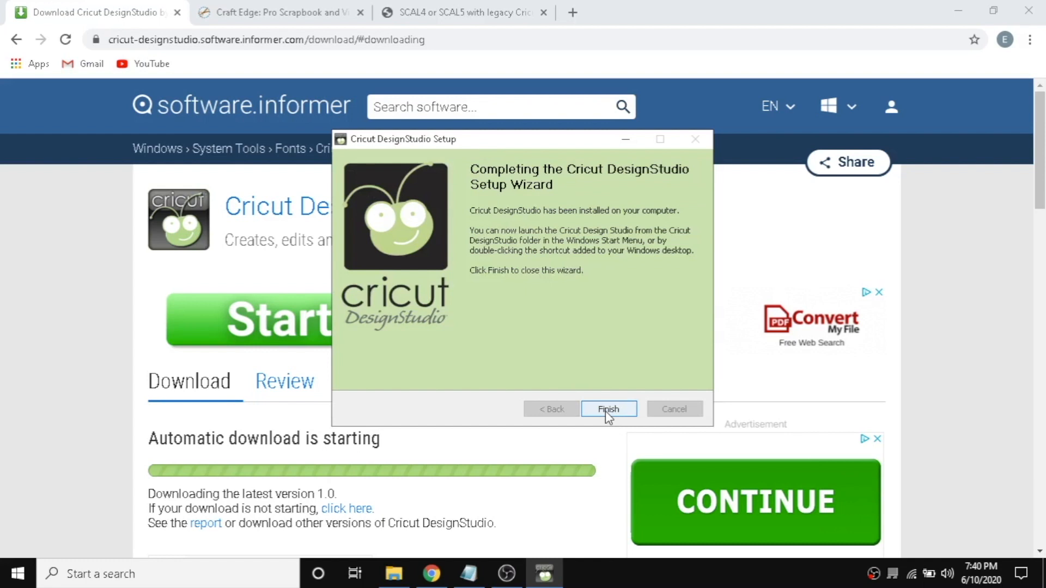
pyautogui.click(607, 415)
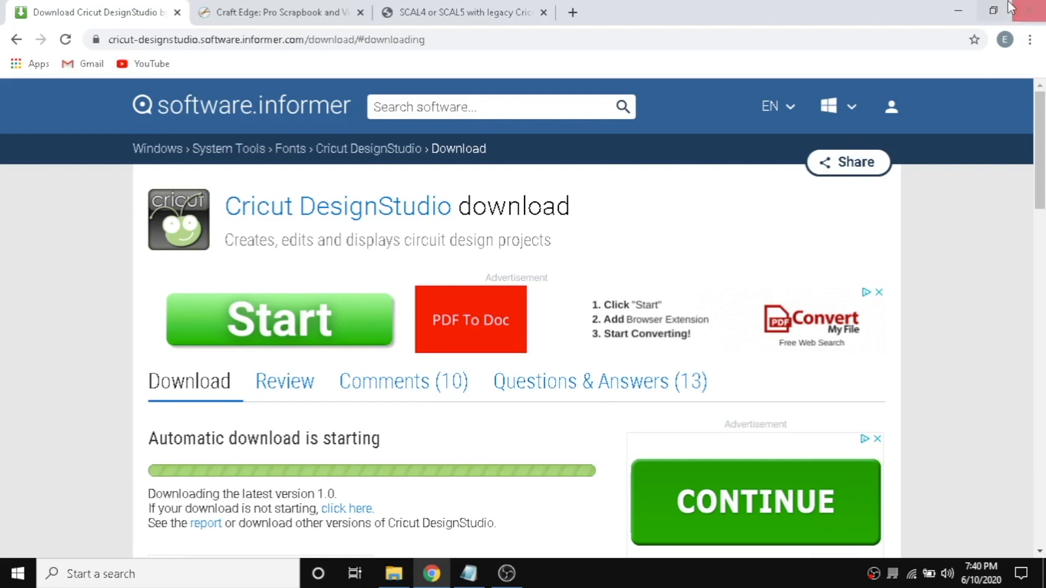
# Launch Cricut DesignStudio from the desktop and continue using Trial Mode.
pyautogui.click(955, 16)
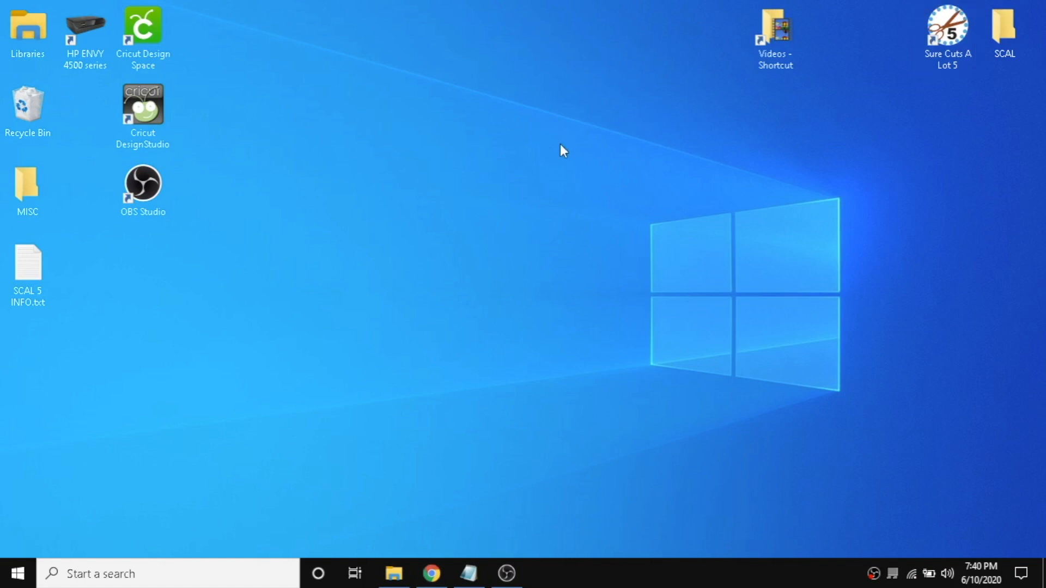
pyautogui.click(154, 112)
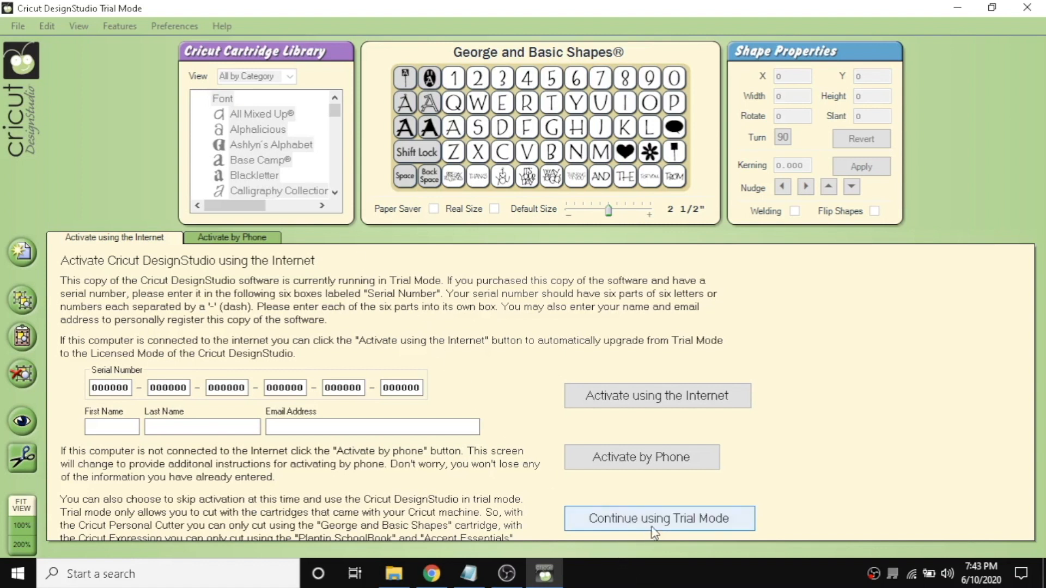
pyautogui.click(670, 523)
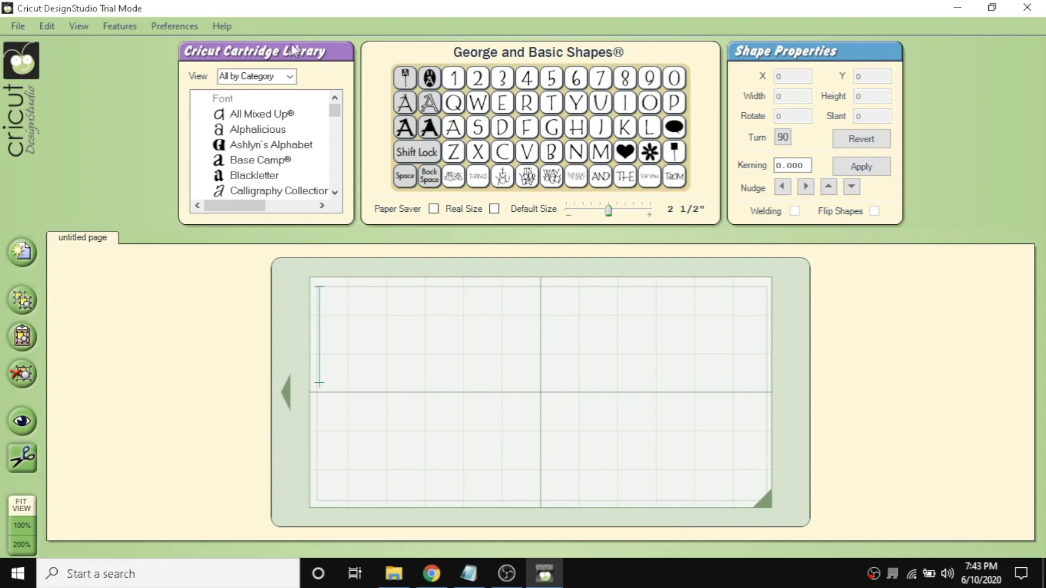
# Try to update the Cricut firmware for a Cricut Expression machine, dismissing the resulting notice.
pyautogui.click(221, 28)
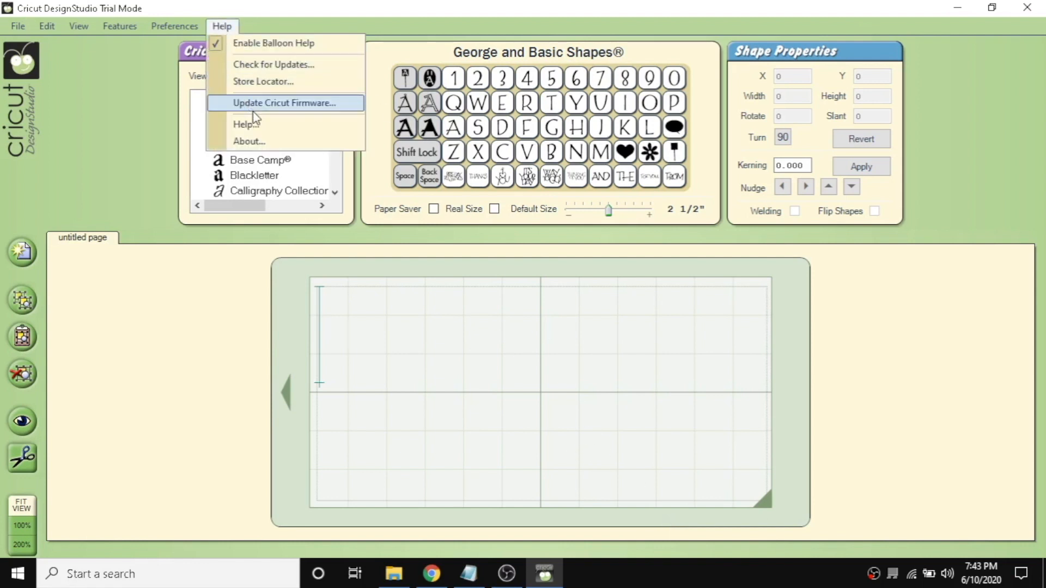
pyautogui.click(275, 105)
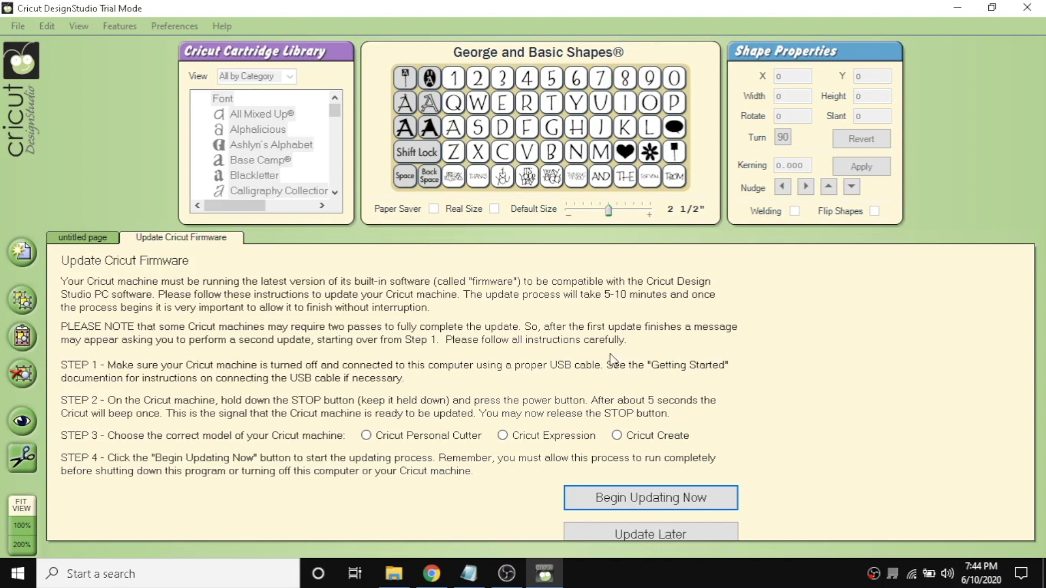
pyautogui.click(503, 436)
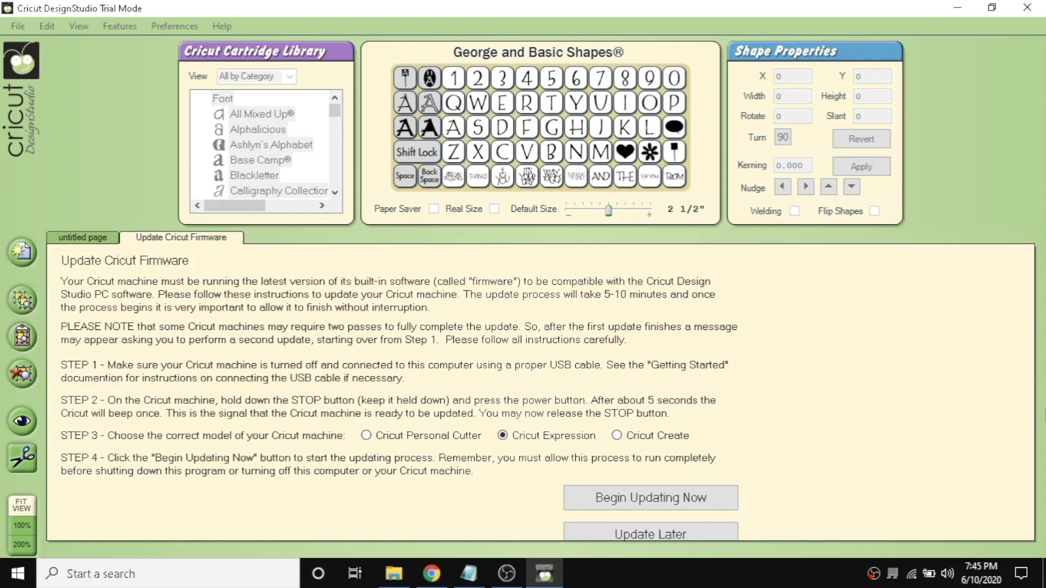
pyautogui.click(636, 500)
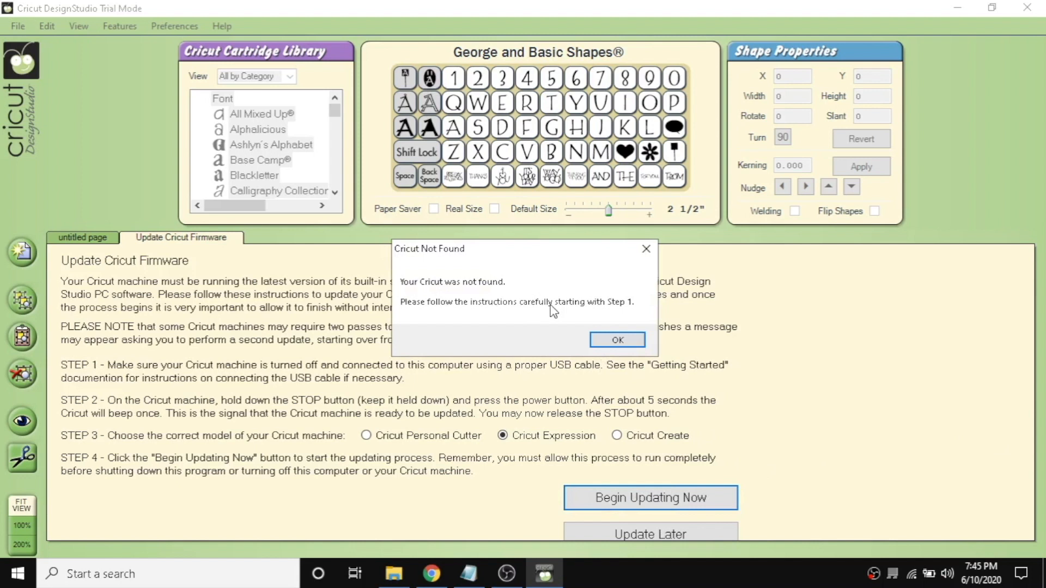
pyautogui.click(617, 340)
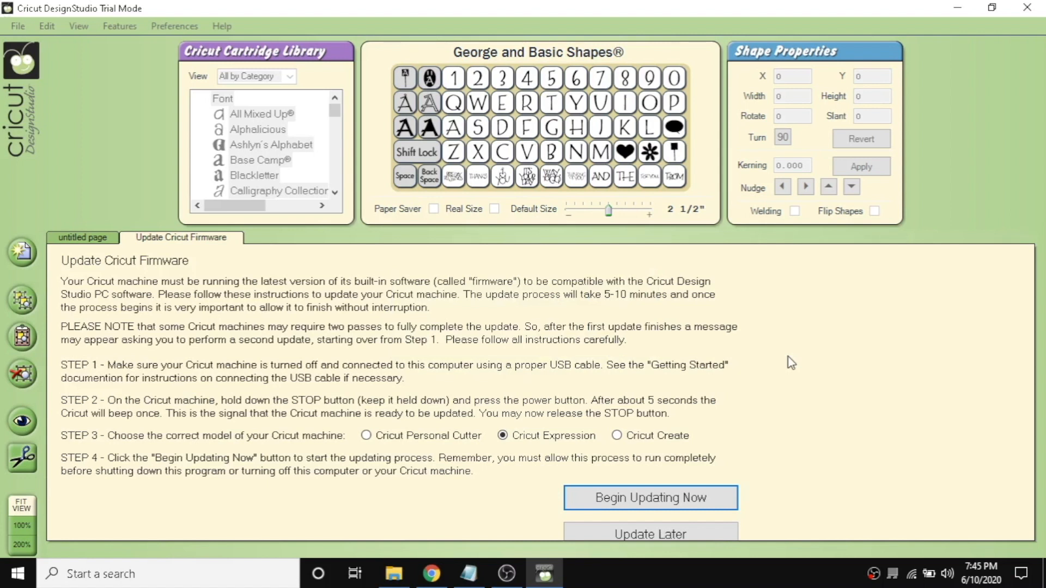
# Open the Sure Cuts A Lot 5 download options on the Craft Edge downloads page.
pyautogui.click(975, 10)
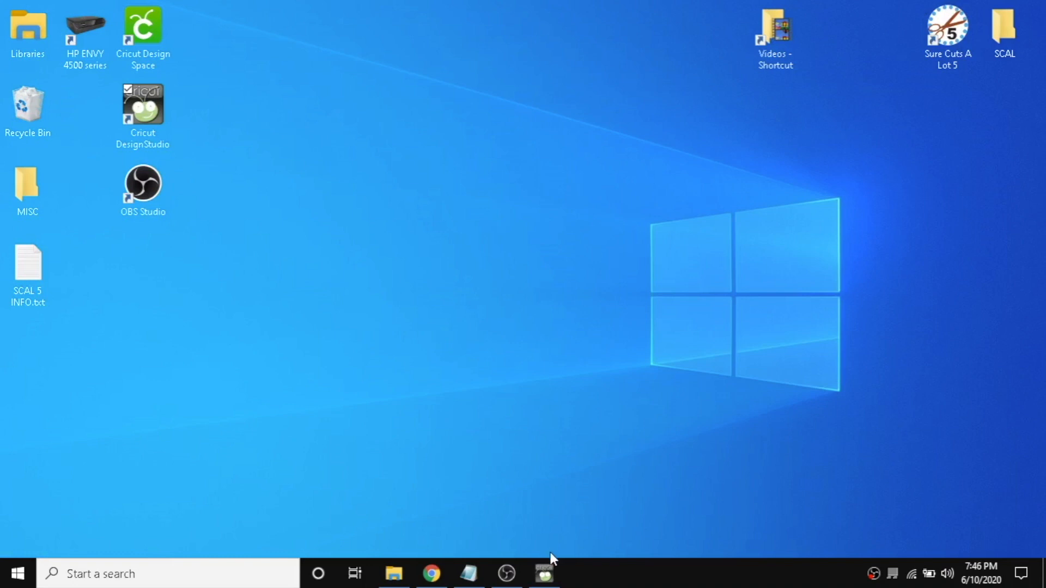
pyautogui.click(439, 577)
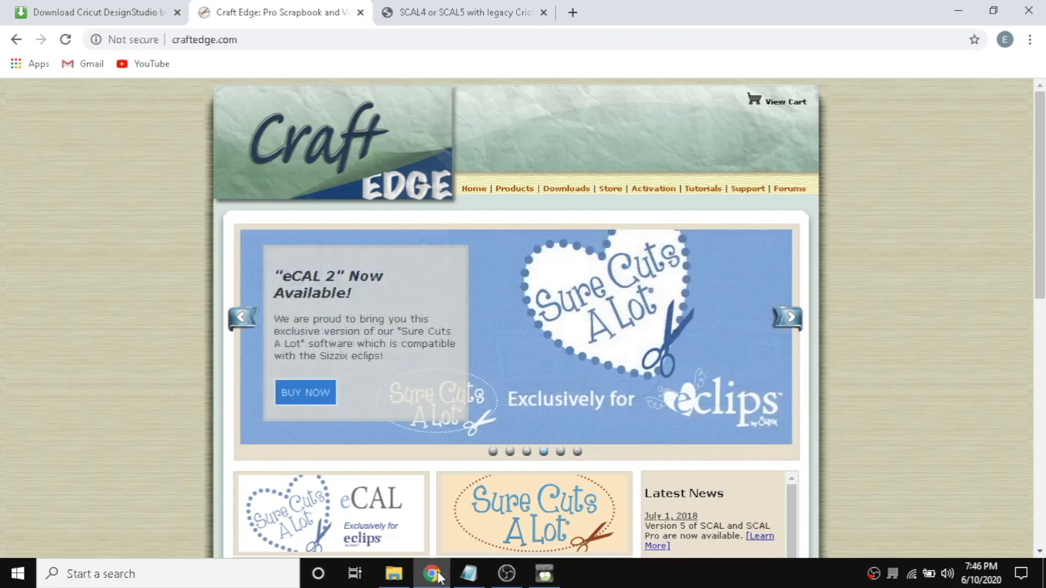
pyautogui.scroll(-2, 943, 215)
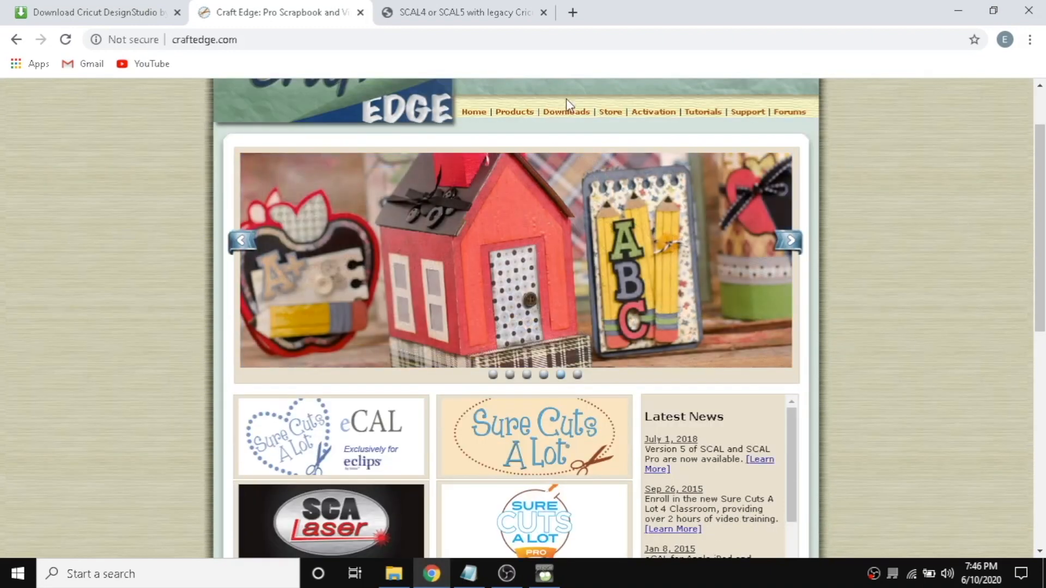
pyautogui.click(565, 113)
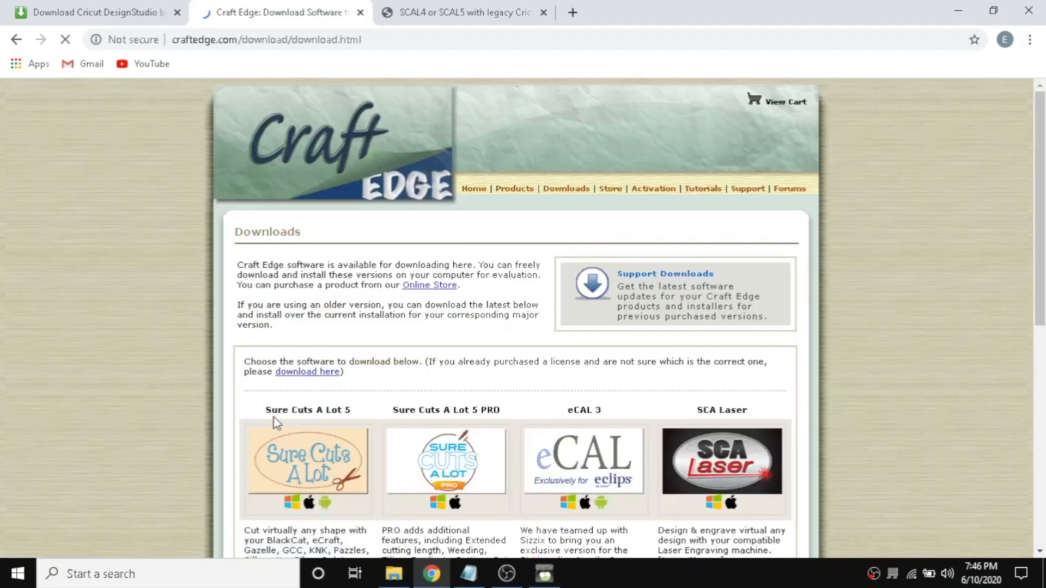
pyautogui.click(307, 463)
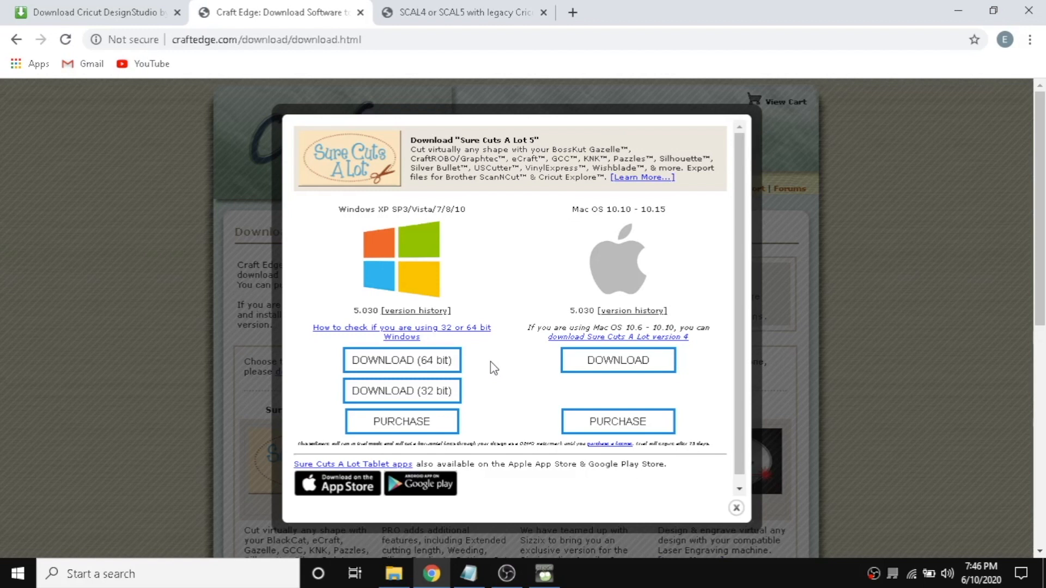
# Download the 32-bit Windows installer and run it with English as the setup language.
pyautogui.click(390, 394)
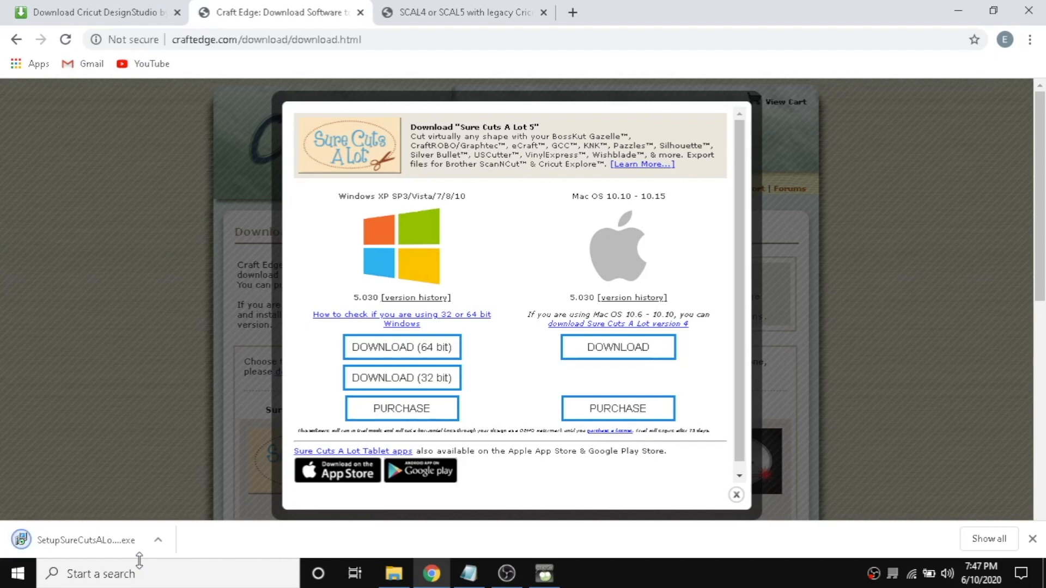
pyautogui.click(69, 540)
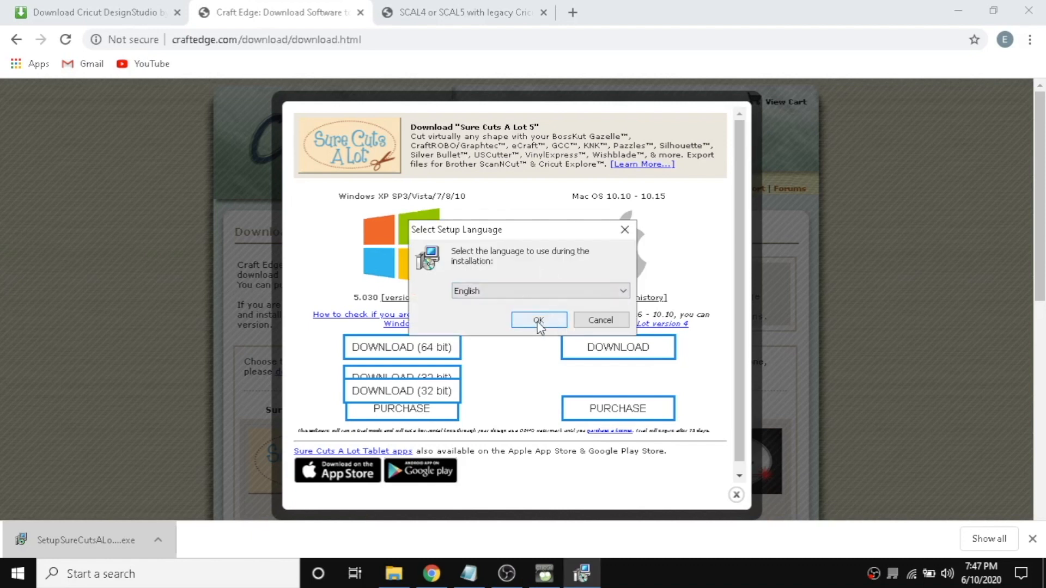
pyautogui.click(537, 321)
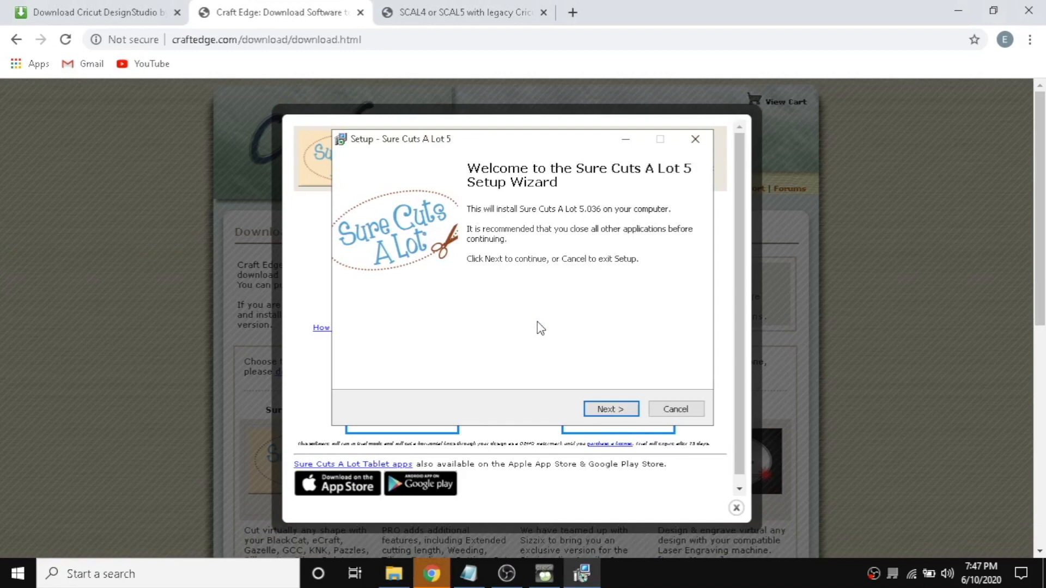
# Install Sure Cuts A Lot 5 in the default folder with a desktop icon, launching it on finish.
pyautogui.click(612, 410)
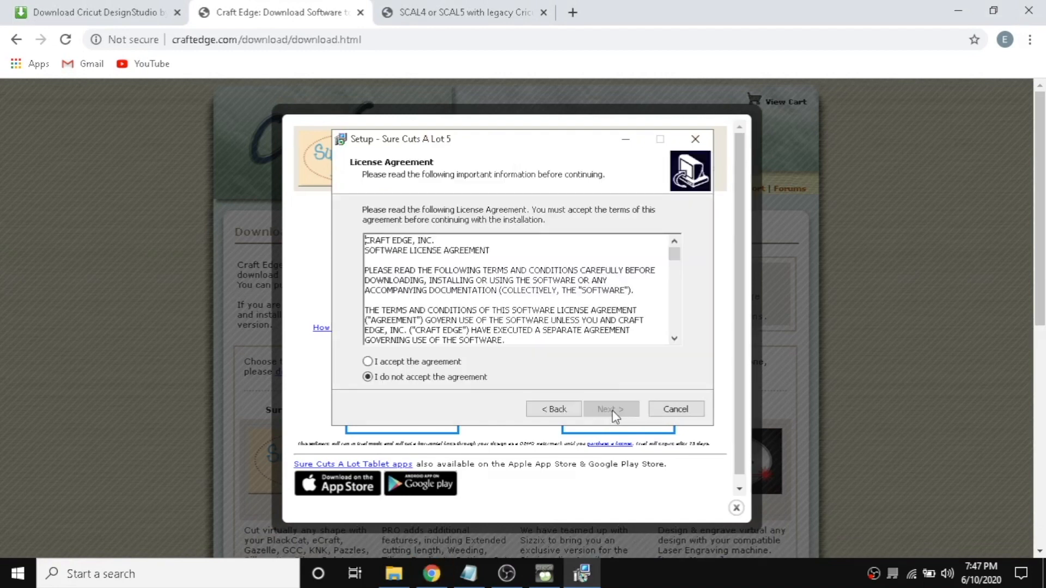
pyautogui.click(368, 362)
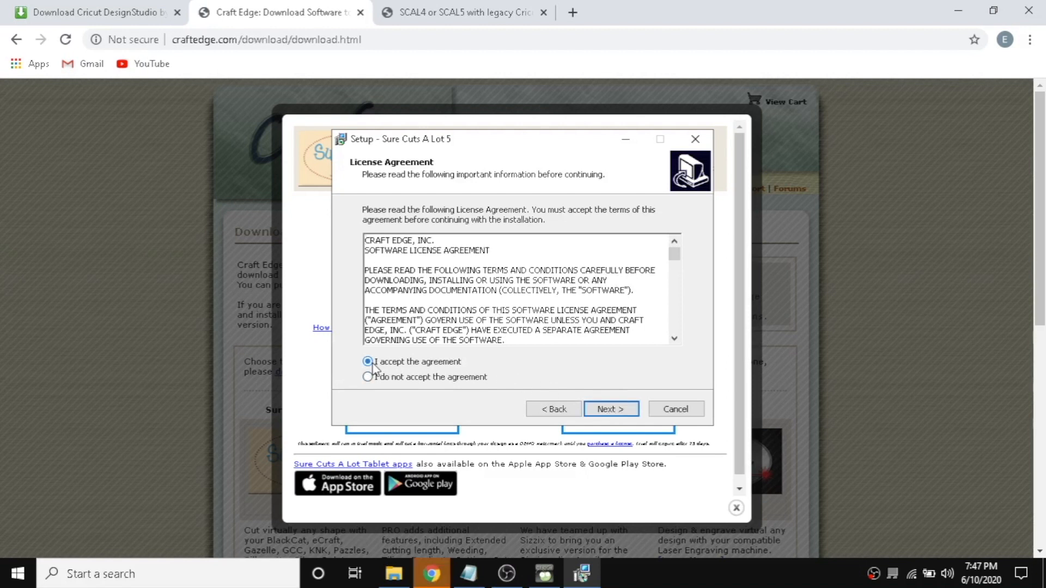
pyautogui.click(625, 415)
pyautogui.click(625, 415)
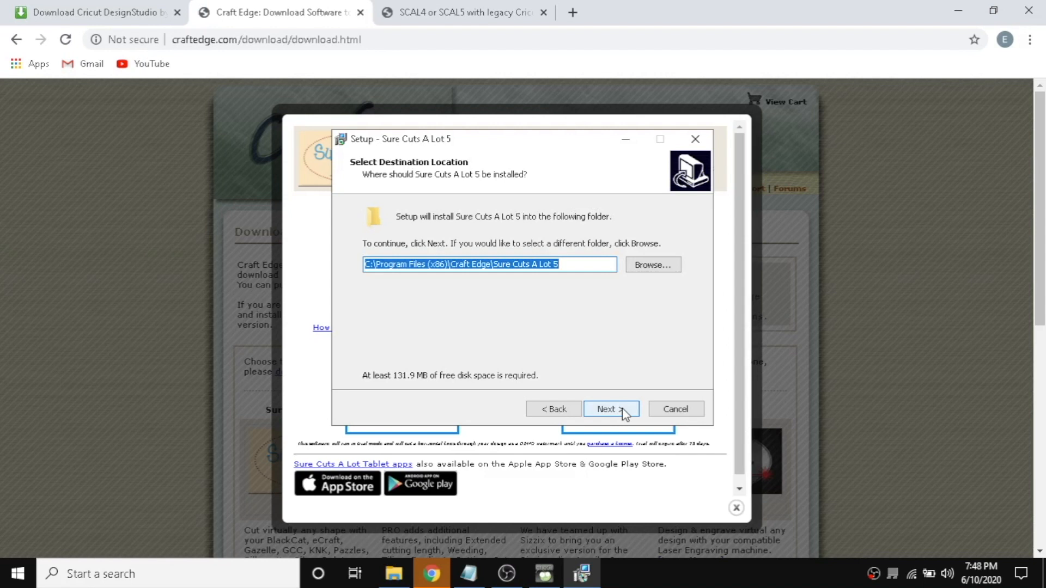
pyautogui.click(625, 415)
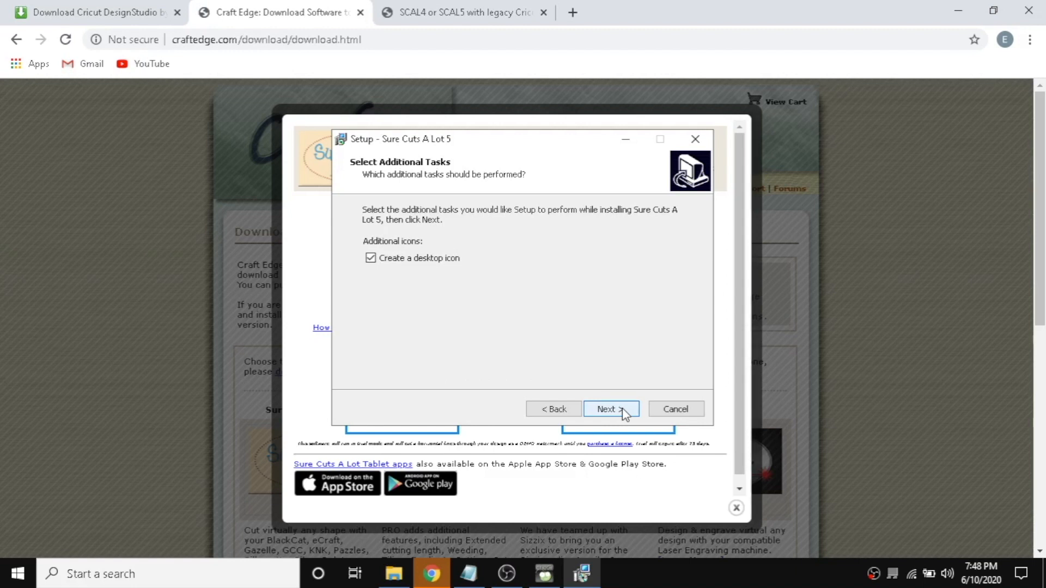
pyautogui.click(625, 415)
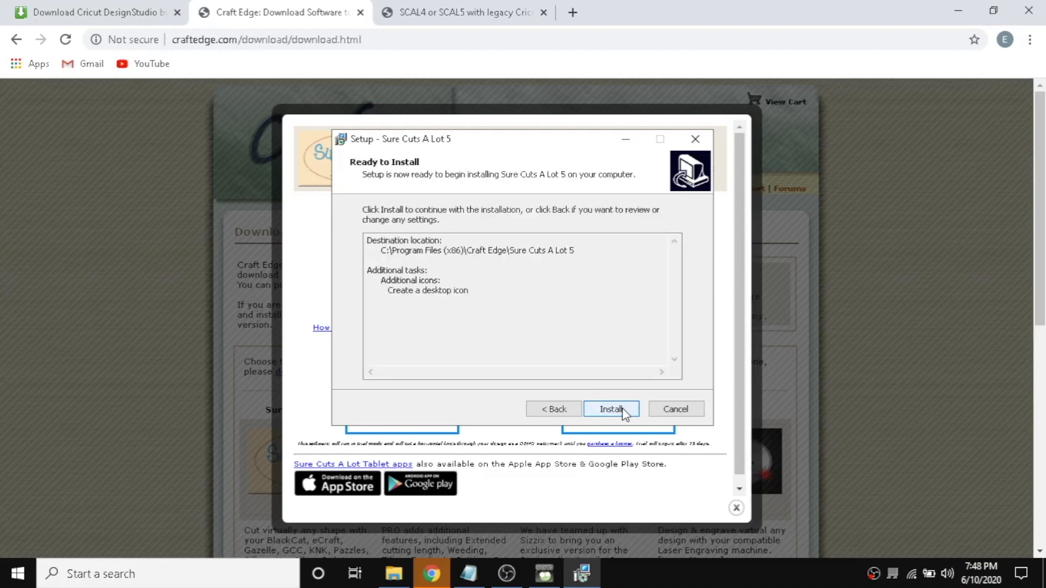
pyautogui.click(625, 415)
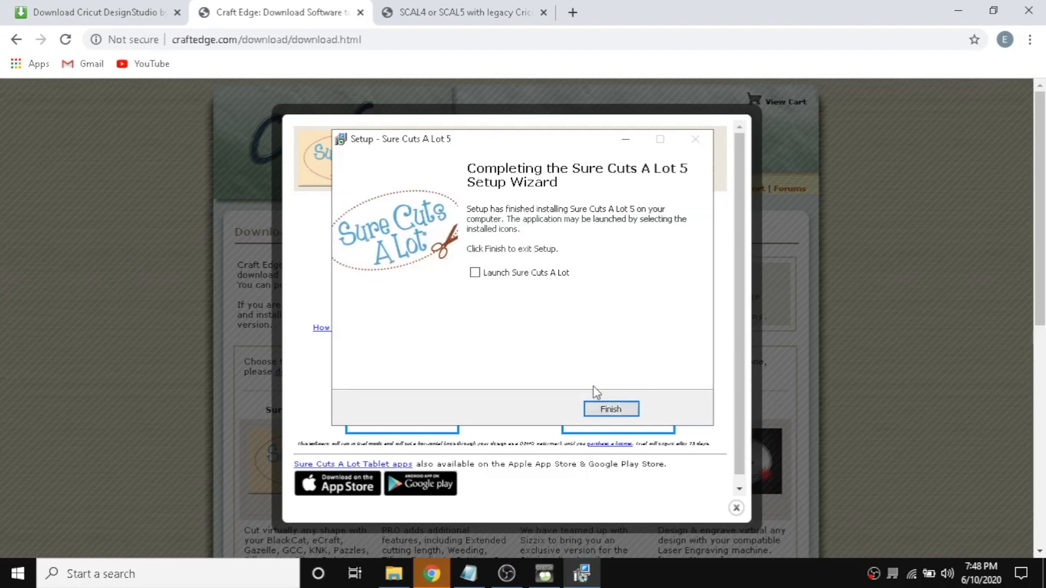
pyautogui.click(474, 274)
pyautogui.click(601, 411)
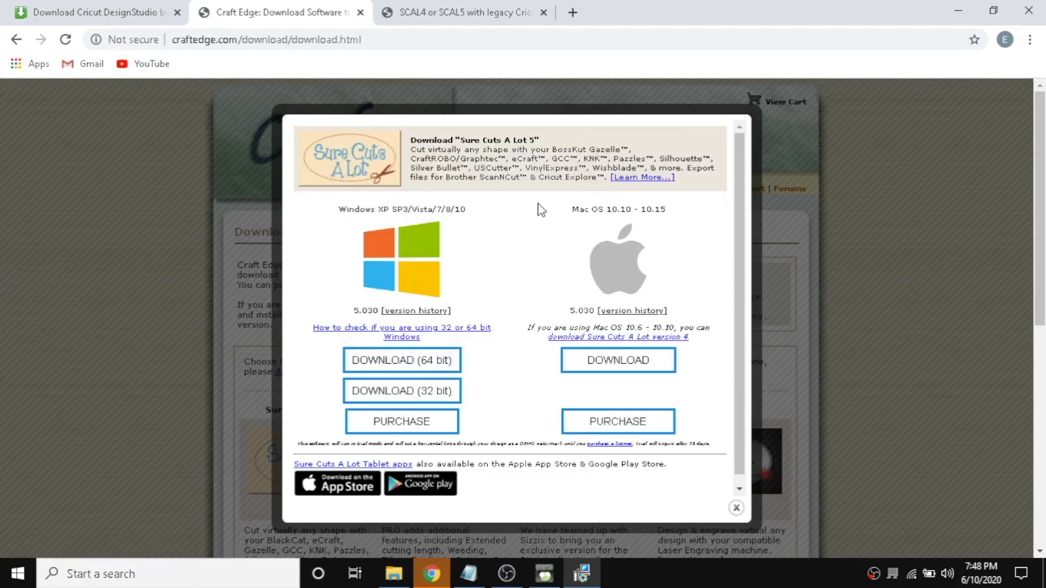
# Continue in Sure Cuts A Lot 5 demo mode and start a new blank project.
pyautogui.click(958, 10)
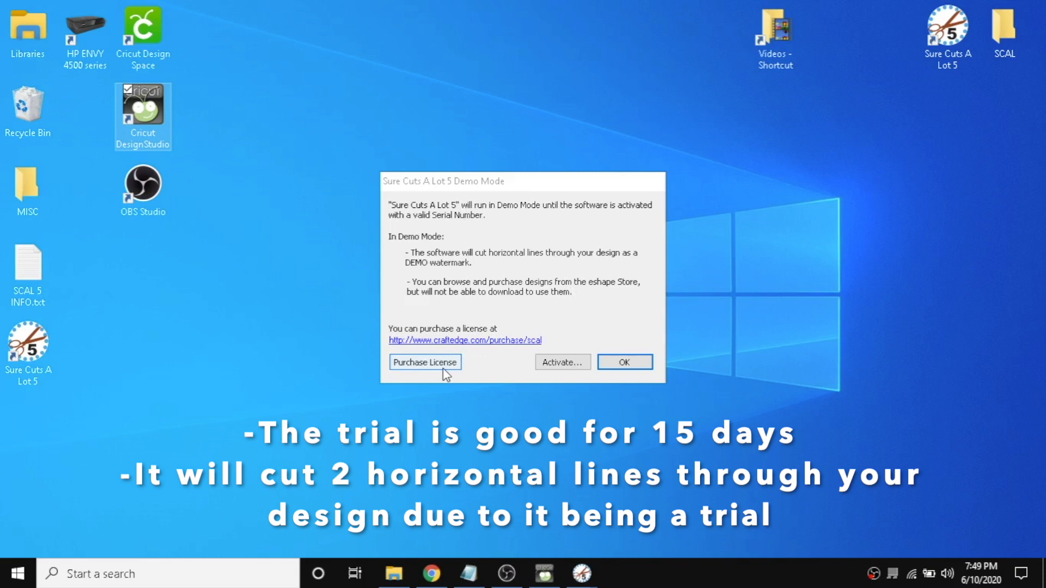
pyautogui.click(631, 365)
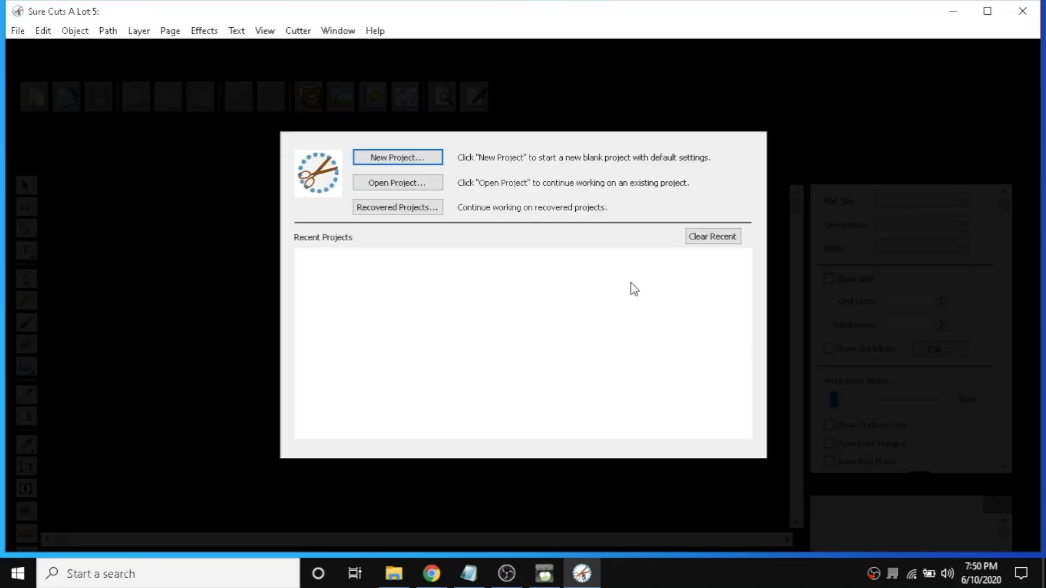
pyautogui.click(399, 157)
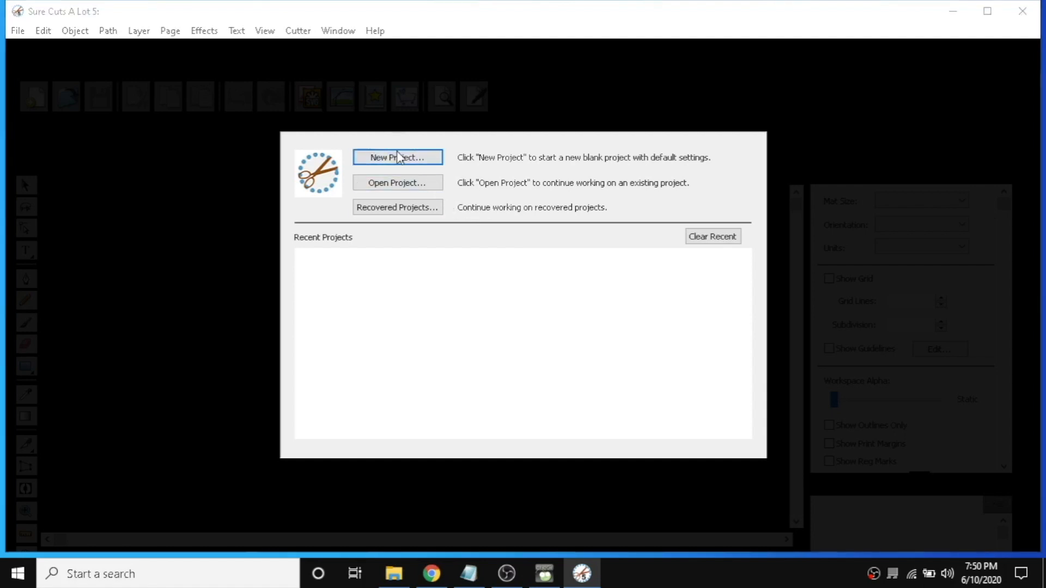
pyautogui.click(624, 364)
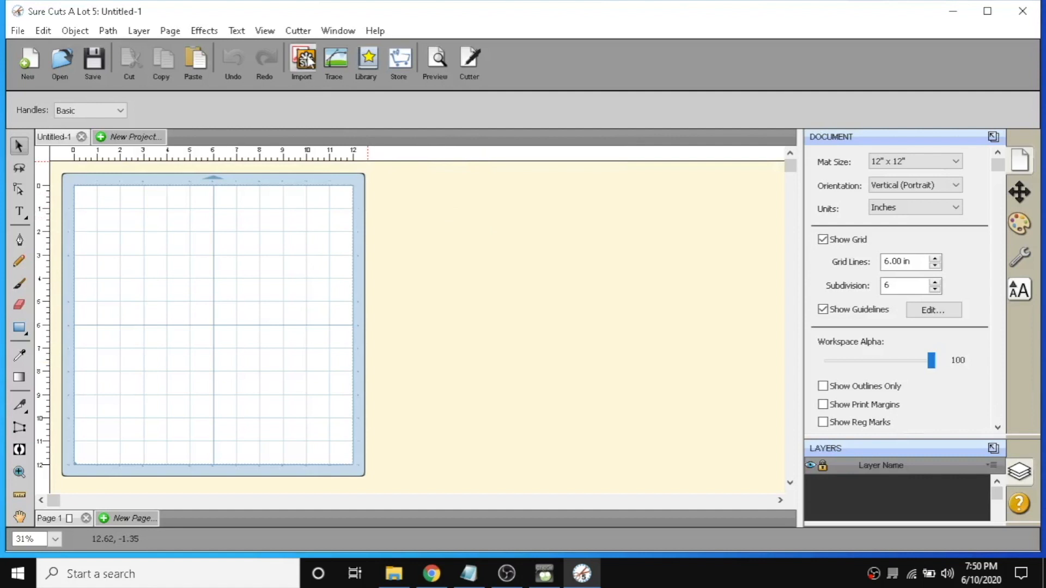
# Check the company/brand list in Manage My Cutters for a Cricut entry and close the dialog.
pyautogui.click(298, 31)
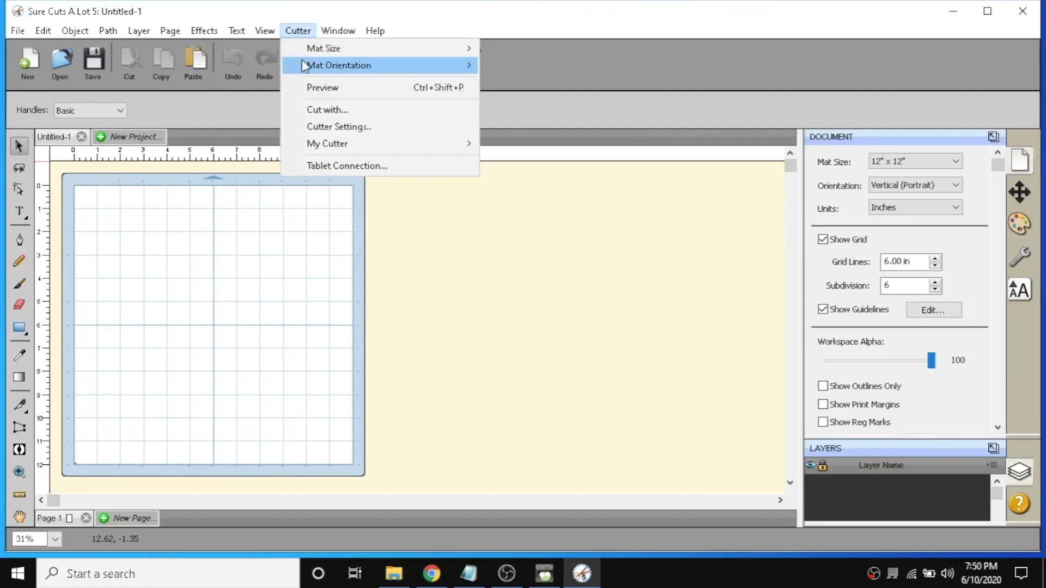
pyautogui.moveTo(329, 150)
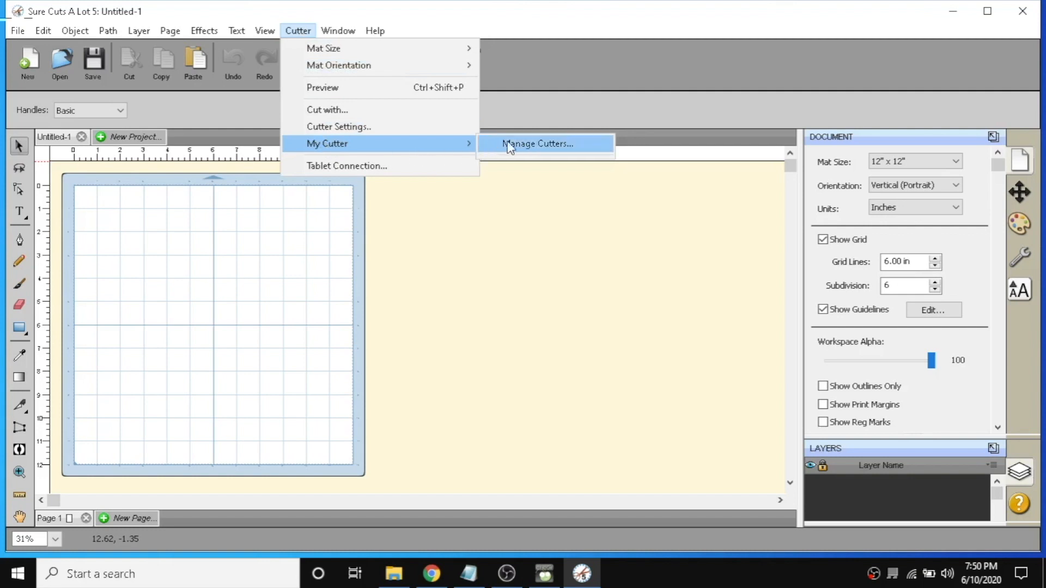
pyautogui.click(534, 144)
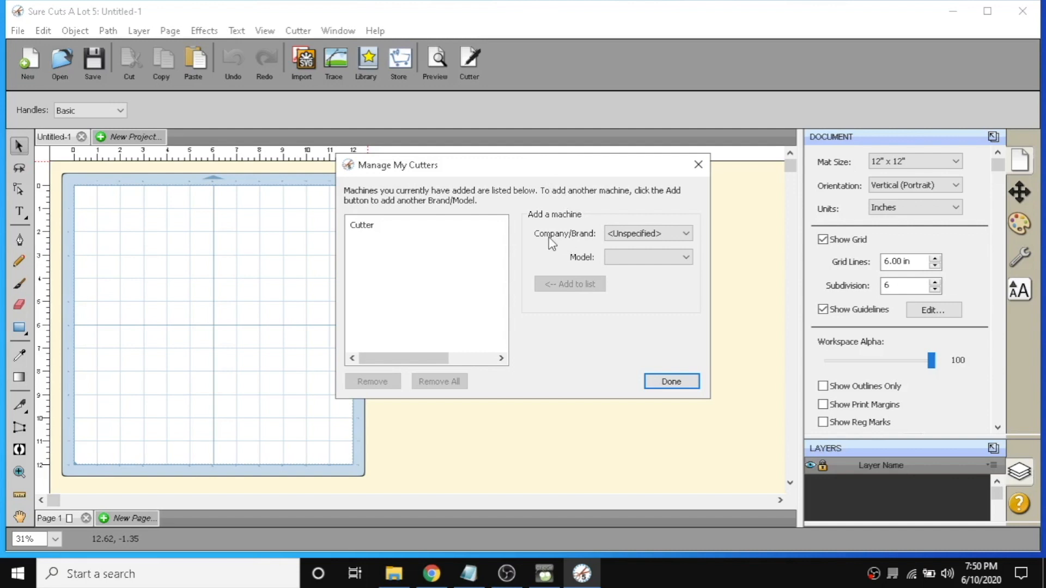
pyautogui.click(638, 235)
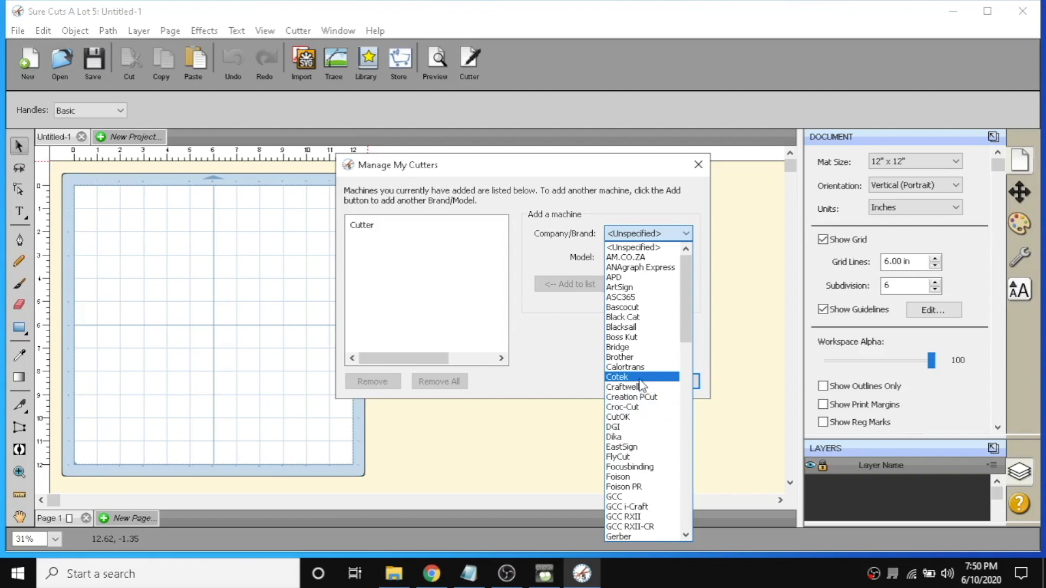
pyautogui.click(561, 333)
pyautogui.click(672, 383)
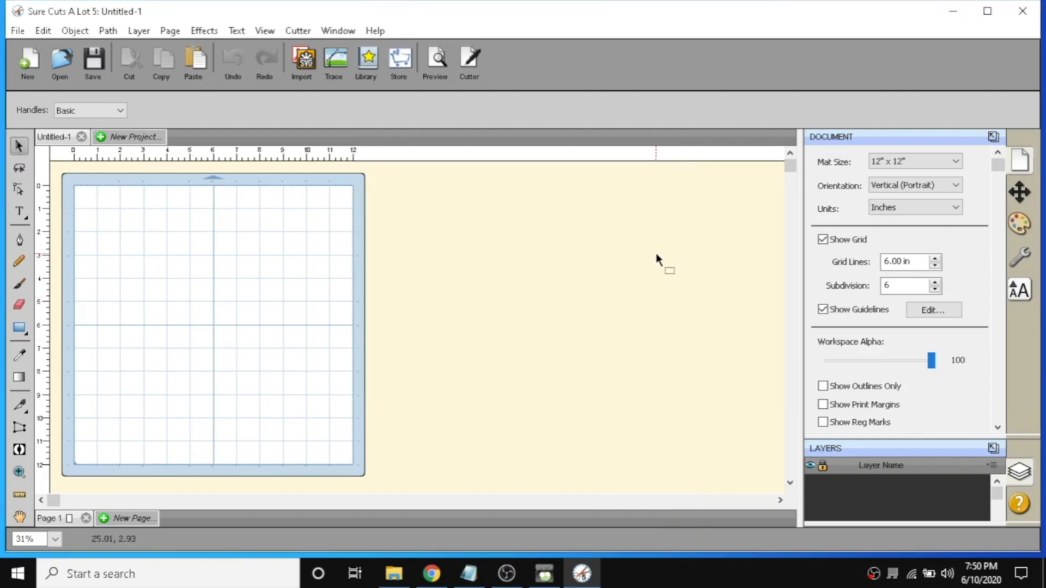
# Close Sure Cuts A Lot 5 and open the Windows Cricut plugin link from the legacy Cricut forum post.
pyautogui.click(1023, 22)
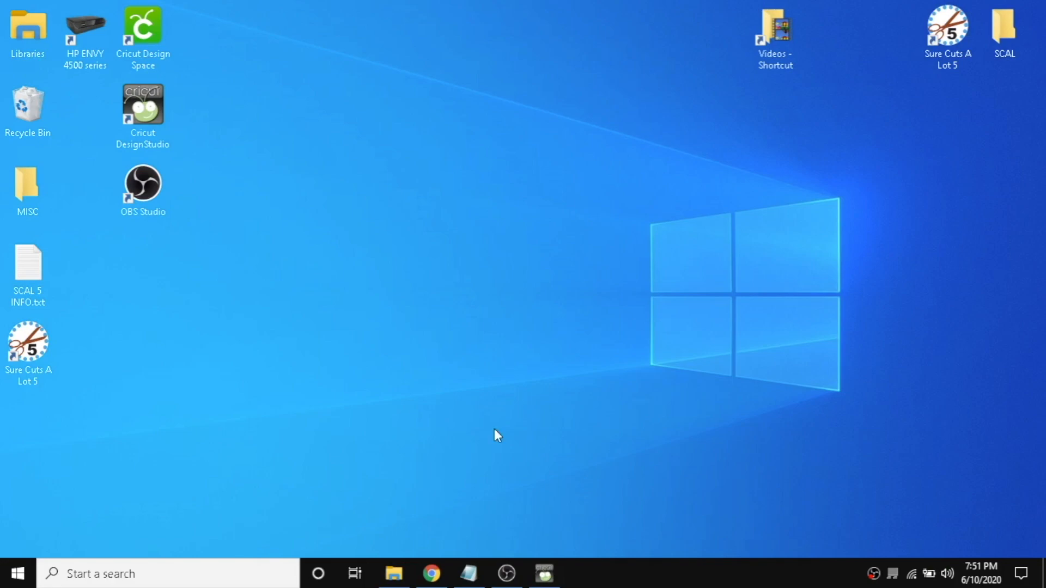
pyautogui.click(431, 574)
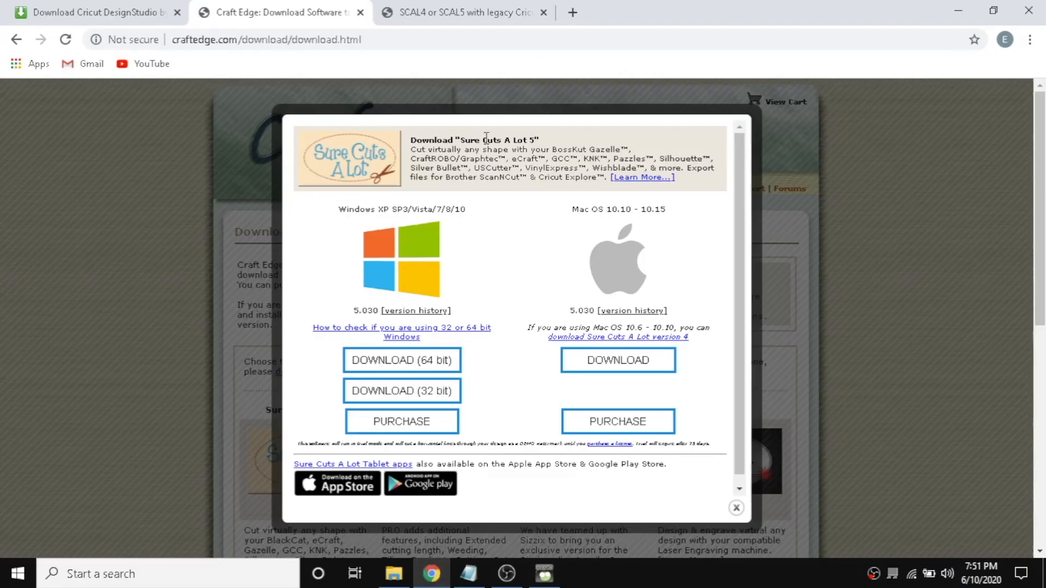
pyautogui.click(455, 16)
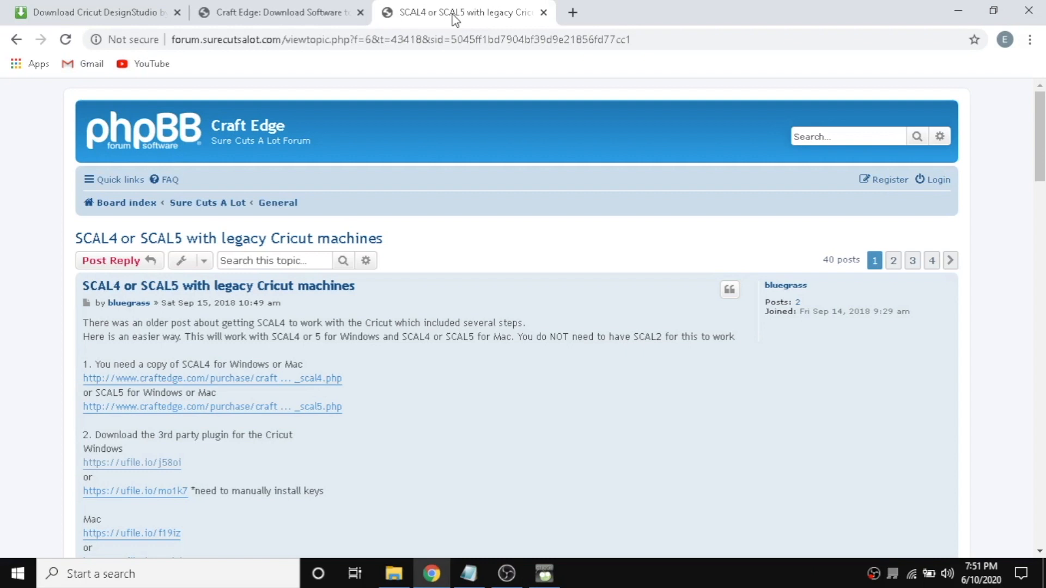
pyautogui.scroll(-1, 66, 260)
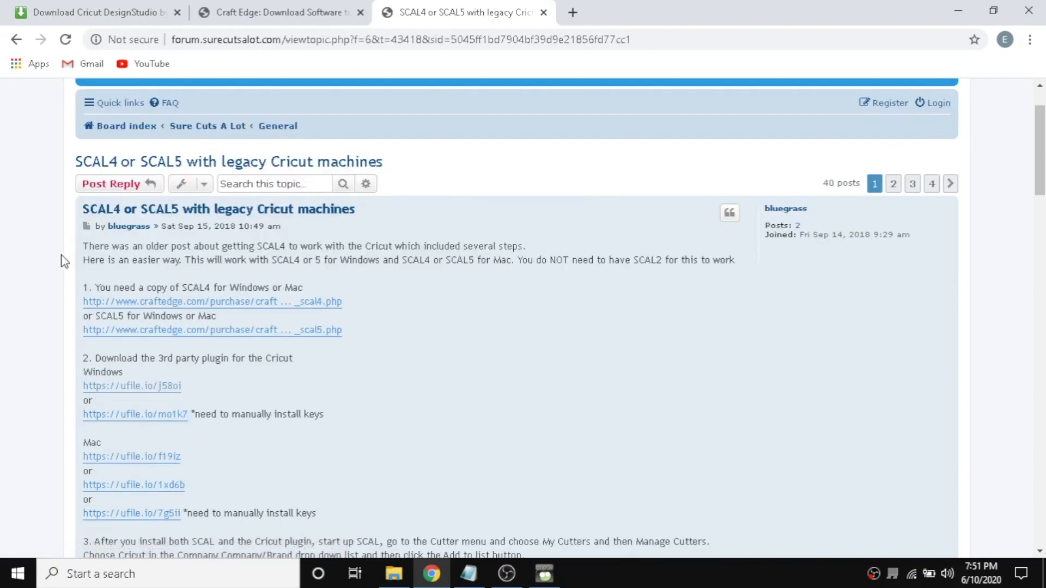
pyautogui.scroll(-1, 57, 262)
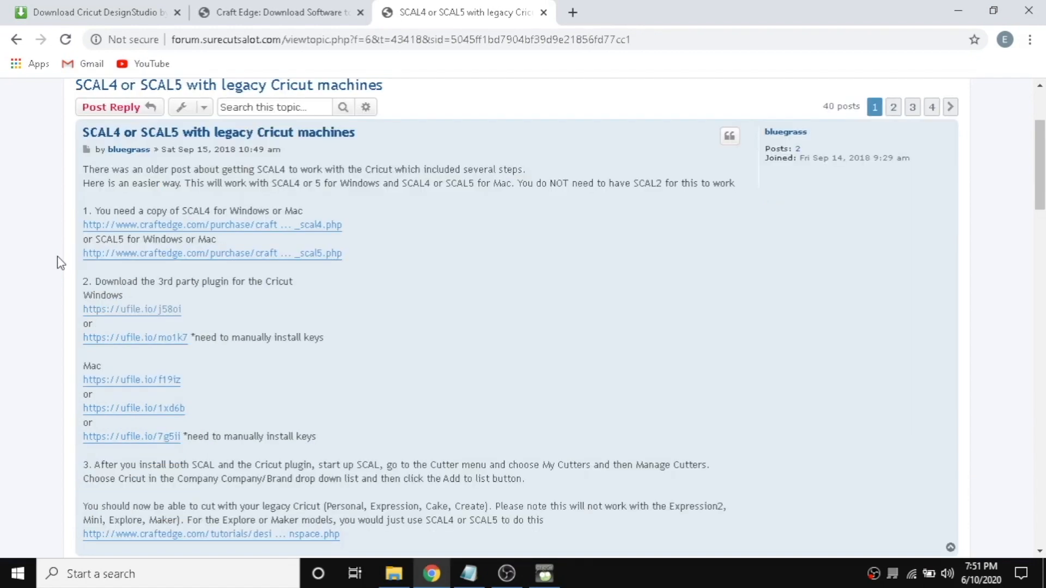
pyautogui.moveTo(82, 280); pyautogui.dragTo(297, 295)
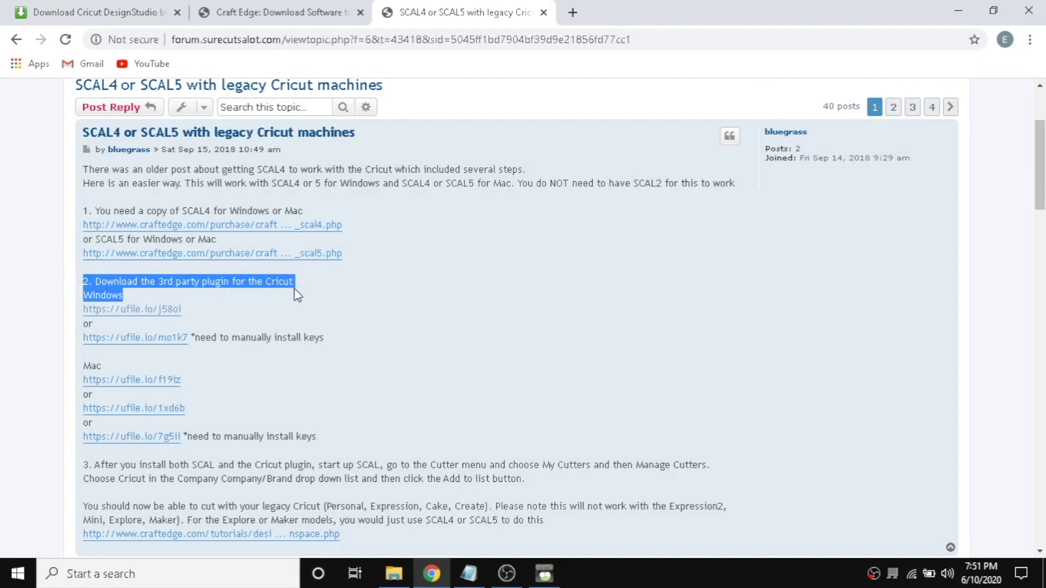
pyautogui.click(205, 305)
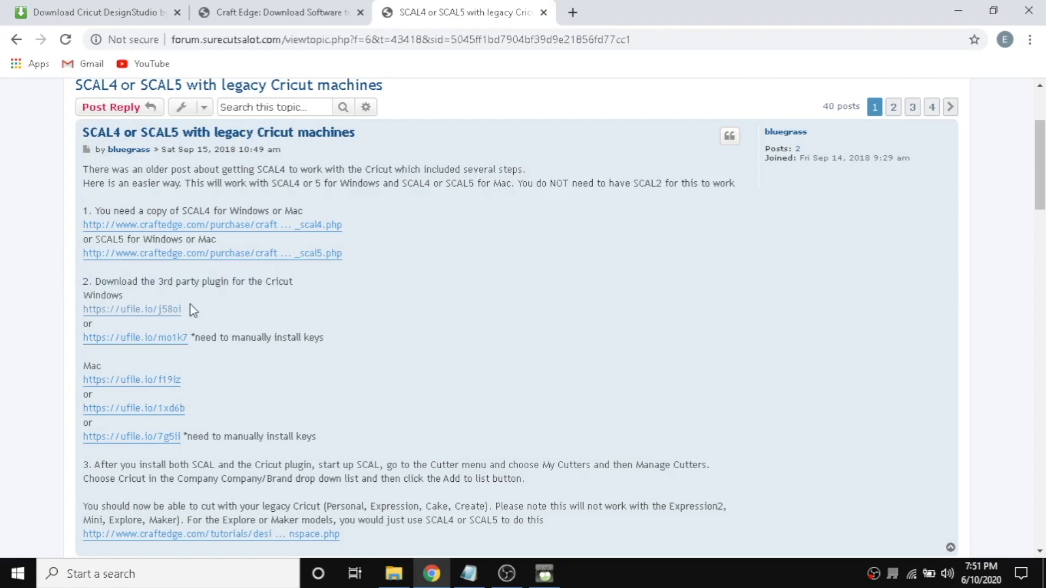
pyautogui.click(141, 310)
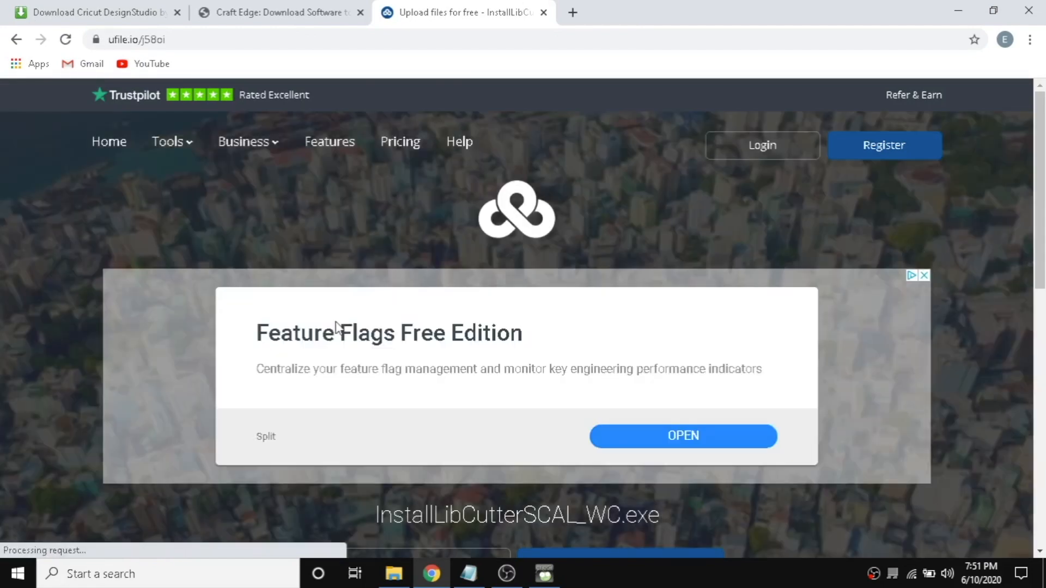
# Download InstallLibCutterSCAL_WC.exe with the free download option and dismiss the signup popup.
pyautogui.scroll(-5, 344, 329)
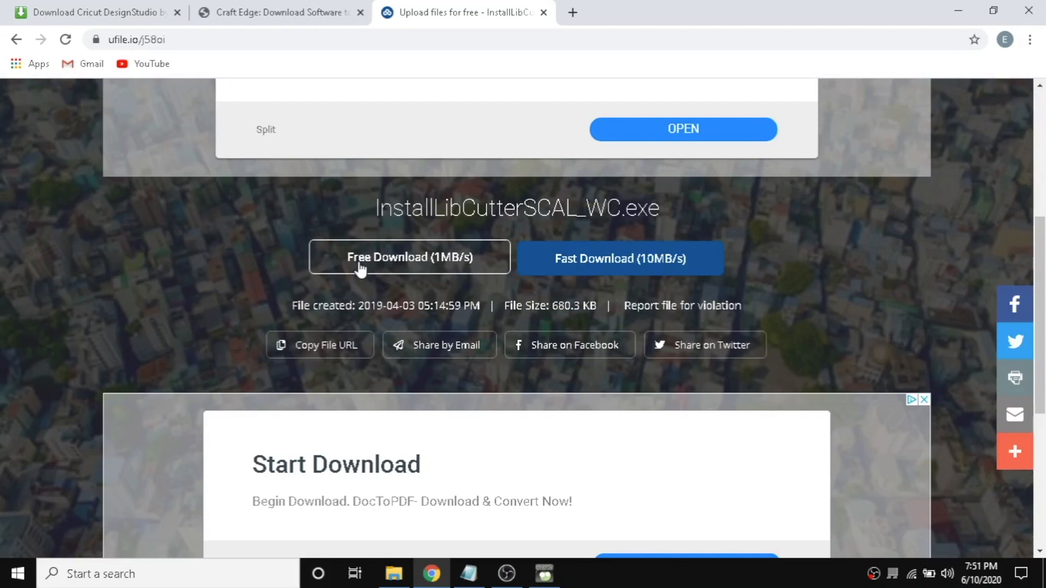
pyautogui.click(428, 264)
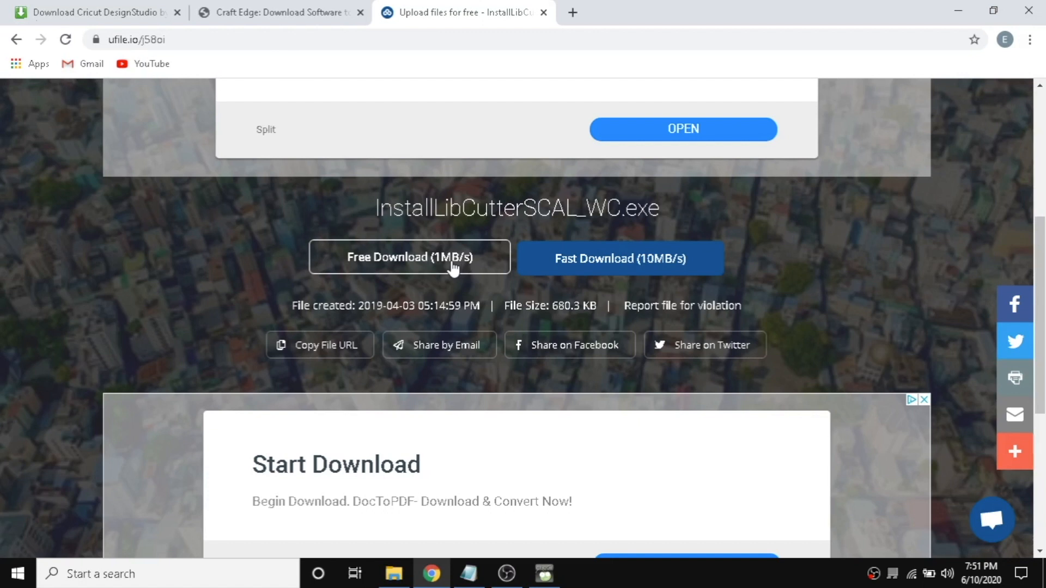
pyautogui.click(452, 262)
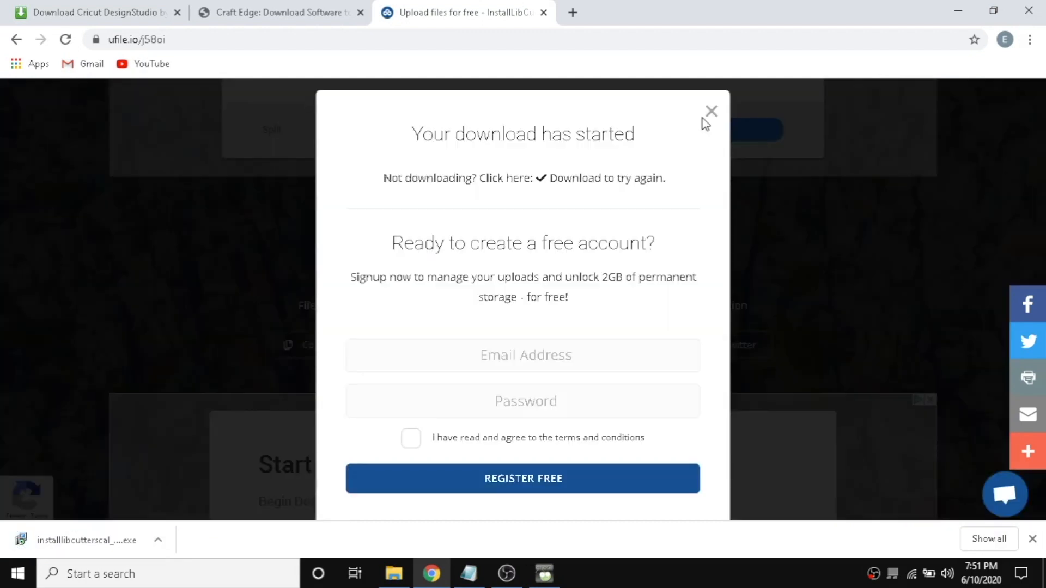
pyautogui.click(703, 118)
# Run the downloaded plugin installer, allowing it past the SmartScreen warning.
pyautogui.click(63, 544)
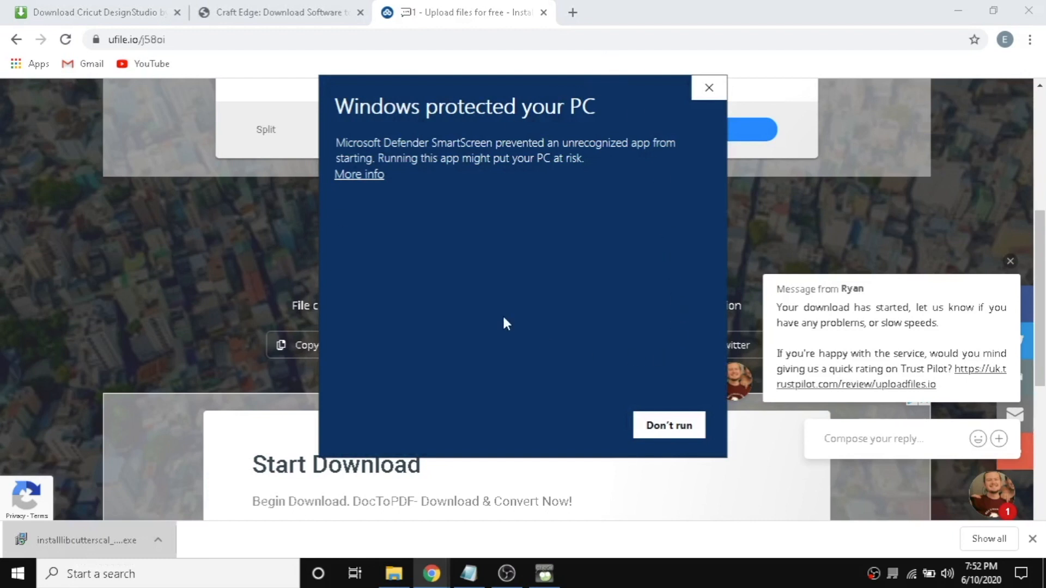
pyautogui.click(359, 174)
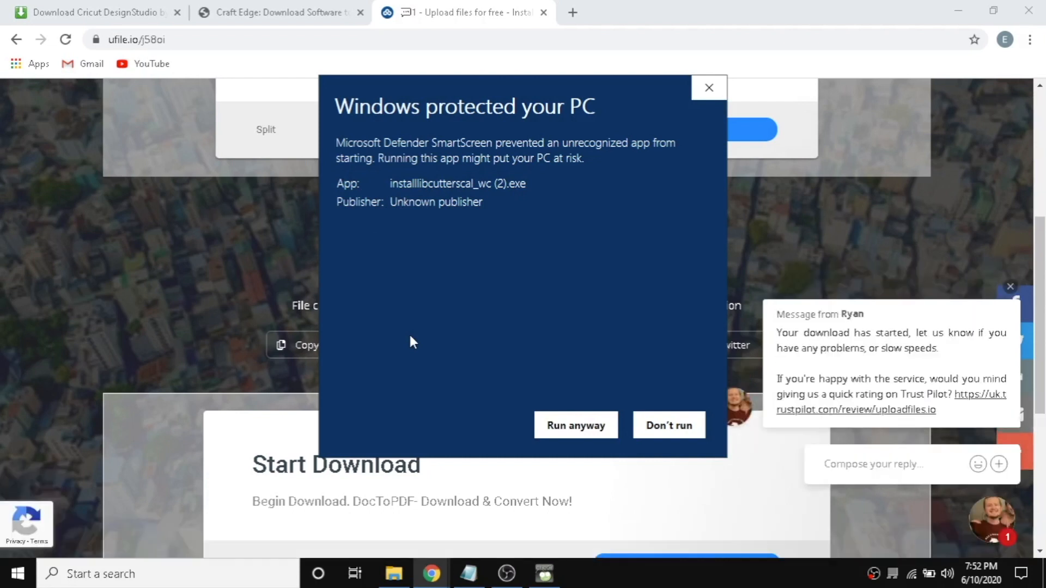
pyautogui.click(563, 430)
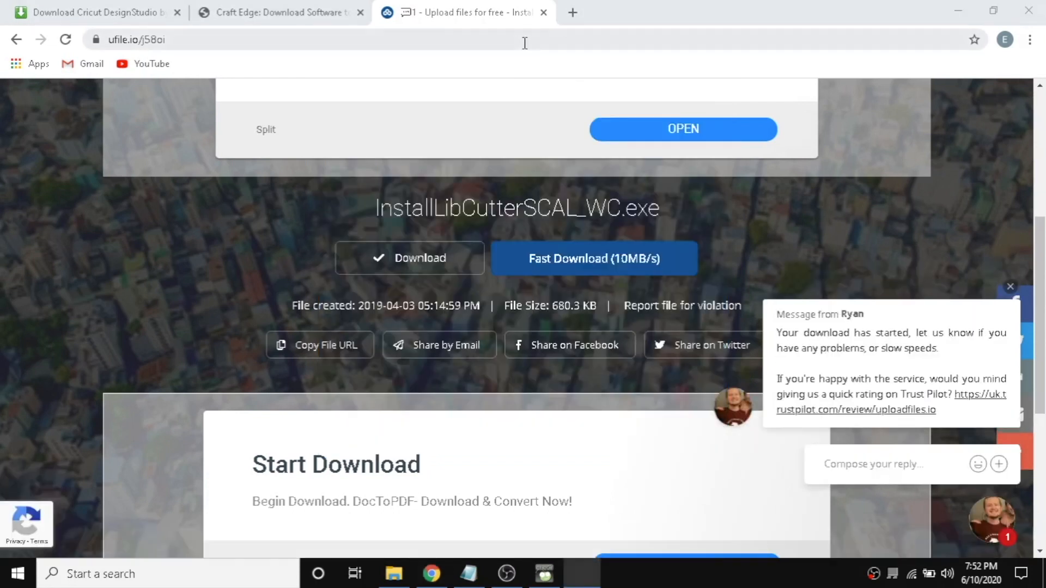
# Install the Libcutter_SCAL4 plugin into the default SCALCutPlugins folder, accepting the existing folder, and finish setup.
pyautogui.click(544, 15)
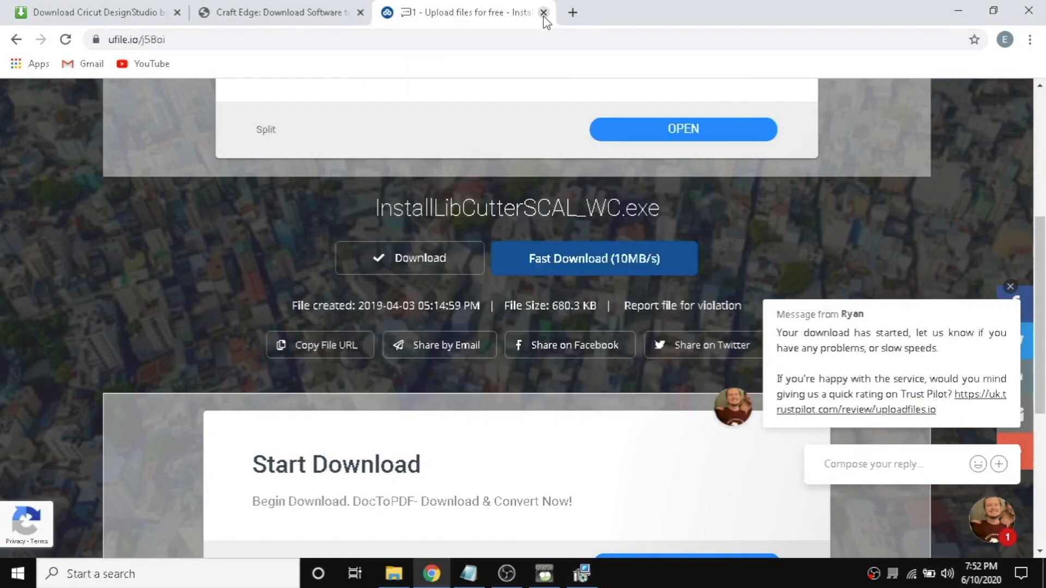
pyautogui.click(544, 15)
pyautogui.click(595, 576)
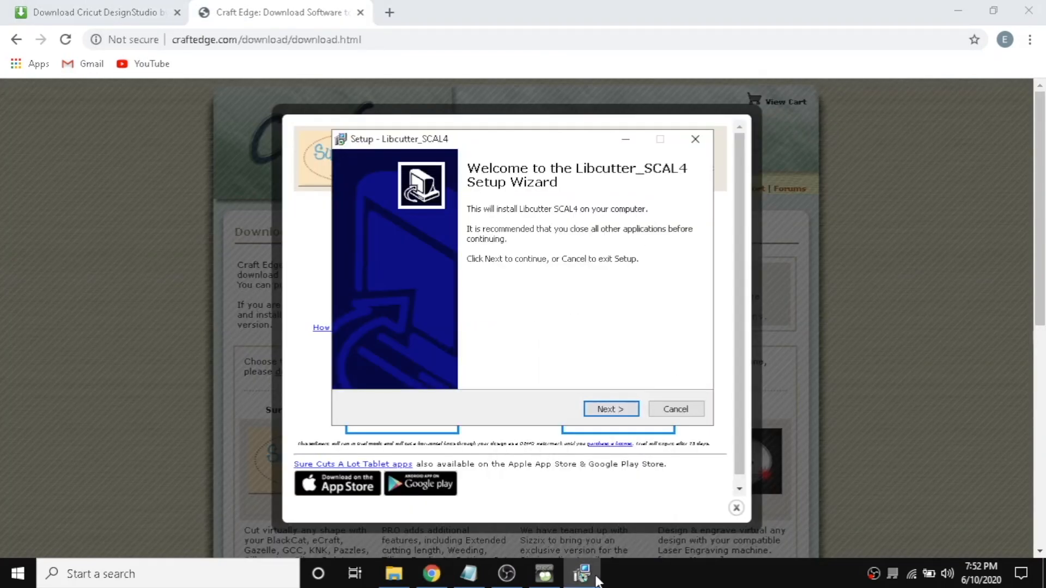
pyautogui.click(624, 409)
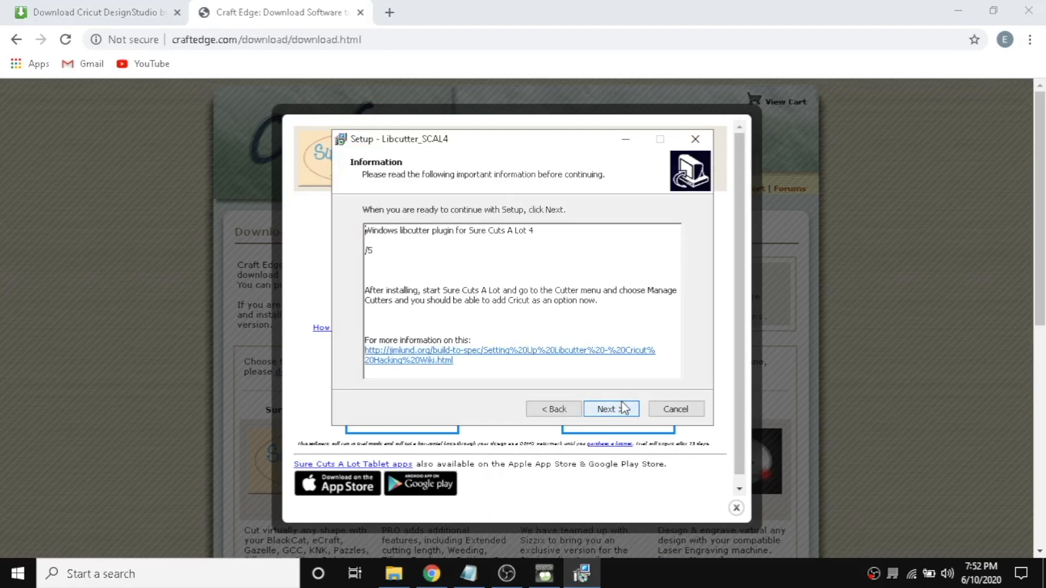
pyautogui.click(630, 412)
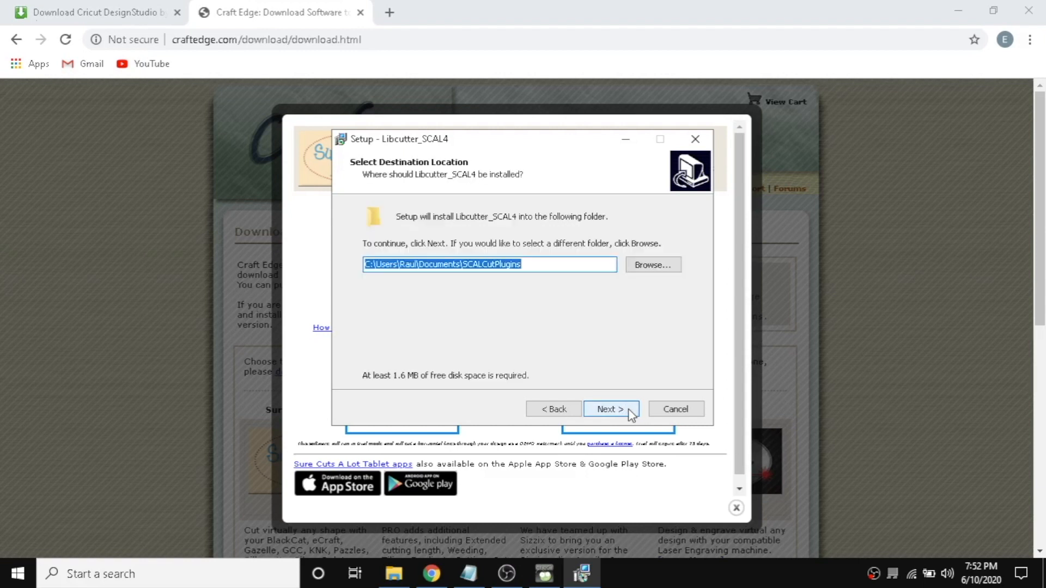
pyautogui.click(624, 413)
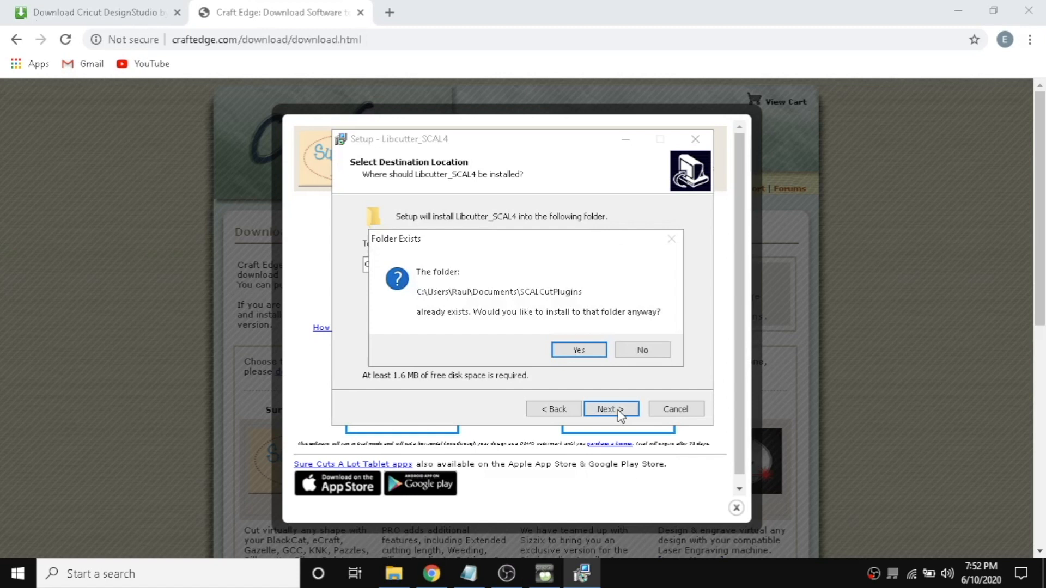
pyautogui.click(590, 351)
pyautogui.click(603, 410)
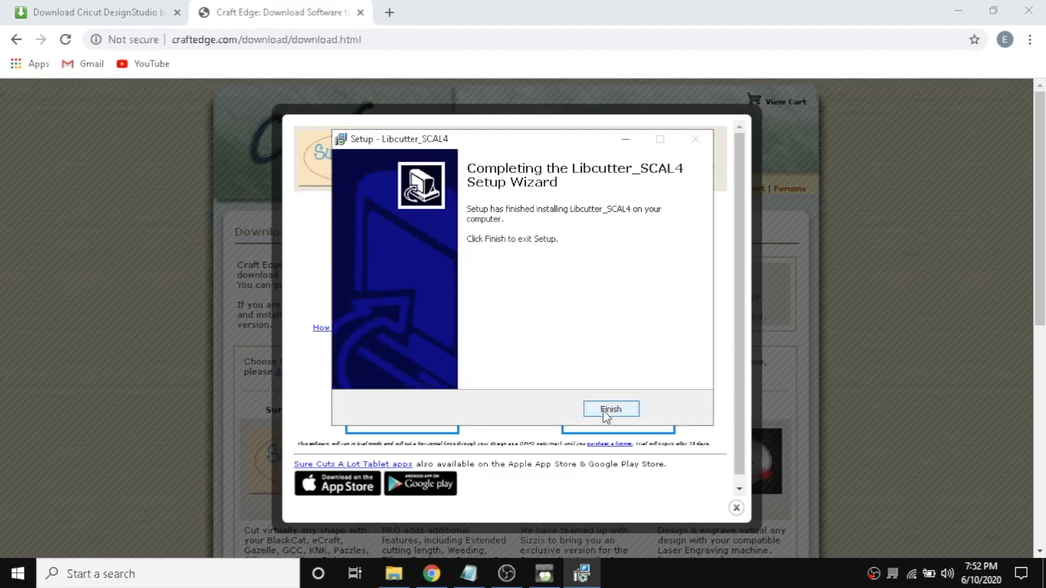
pyautogui.click(604, 411)
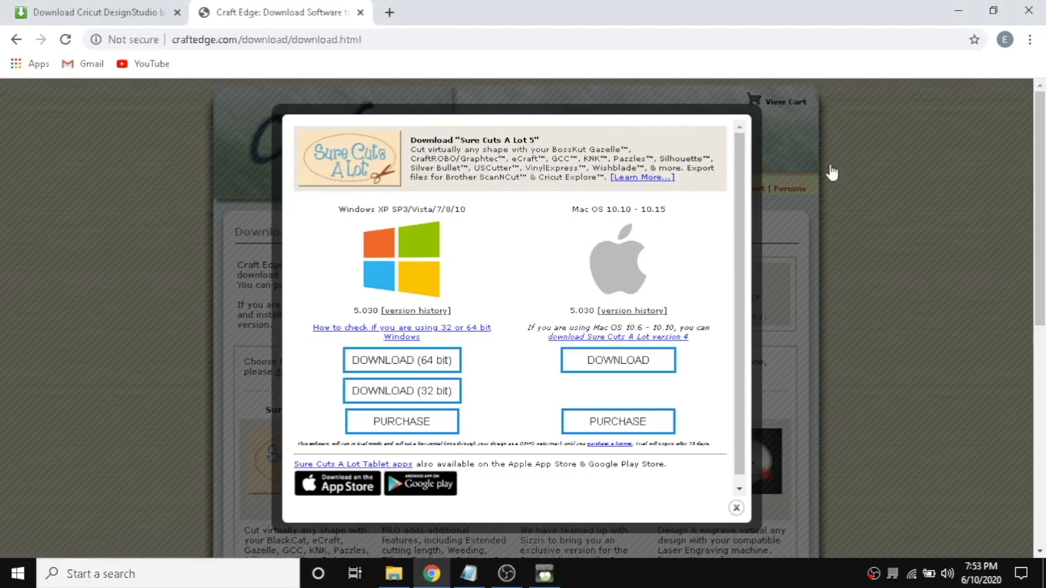
# Minimize the browser and relaunch Sure Cuts A Lot 5 in demo mode with a new blank project.
pyautogui.click(790, 173)
pyautogui.click(959, 11)
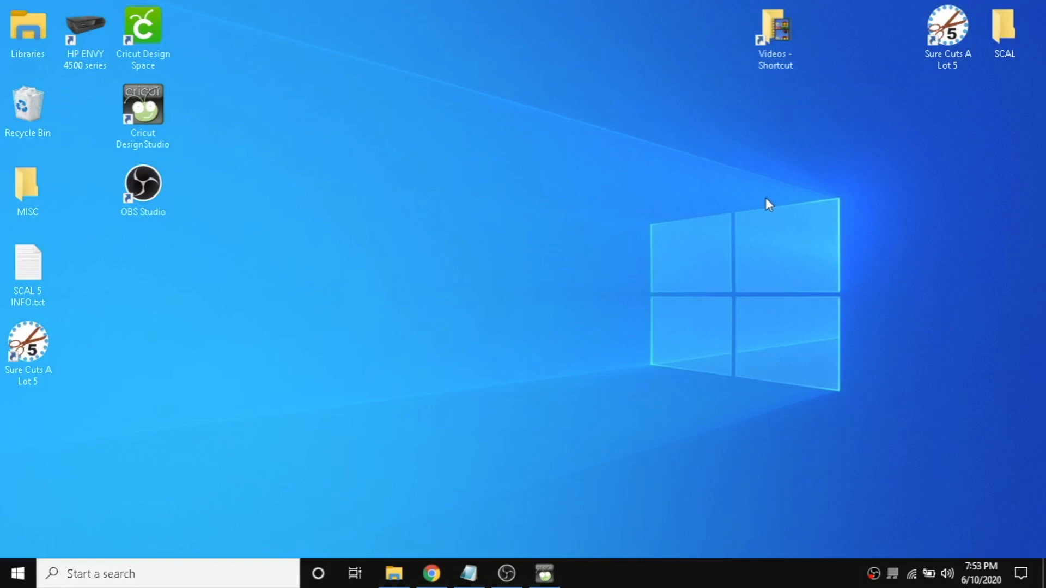
pyautogui.click(948, 33)
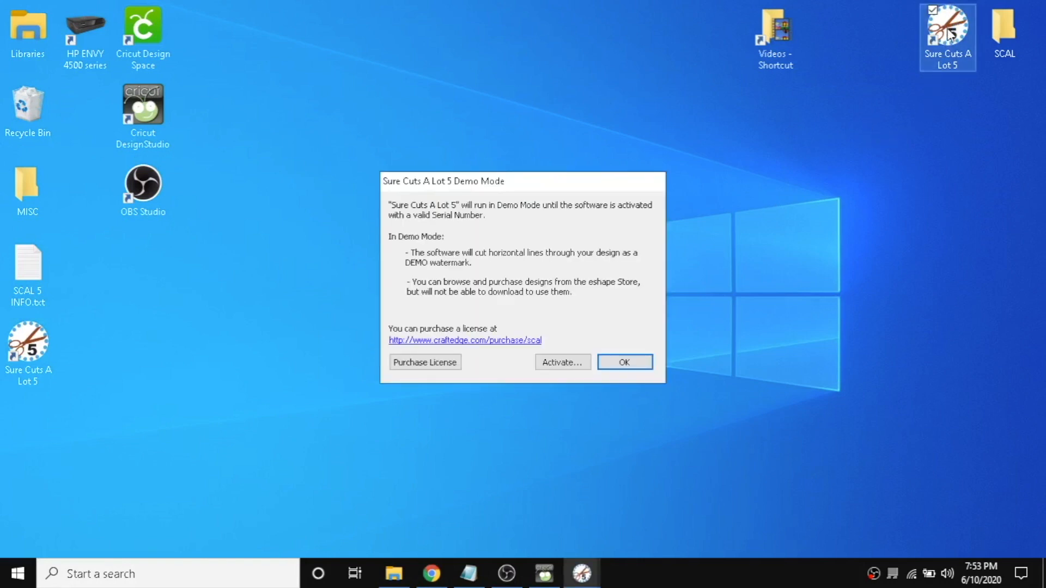
pyautogui.click(623, 362)
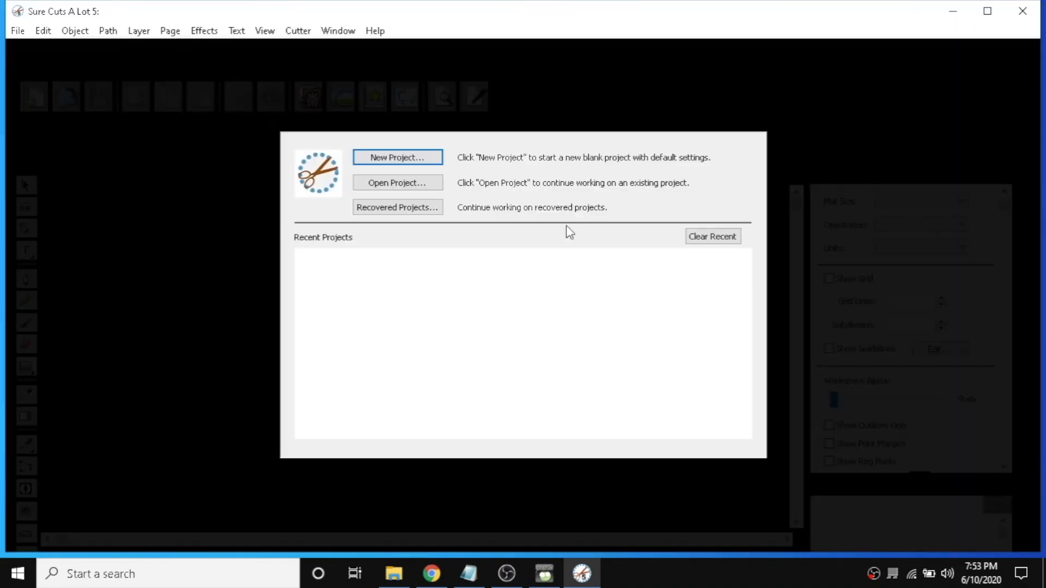
pyautogui.click(427, 161)
pyautogui.click(592, 361)
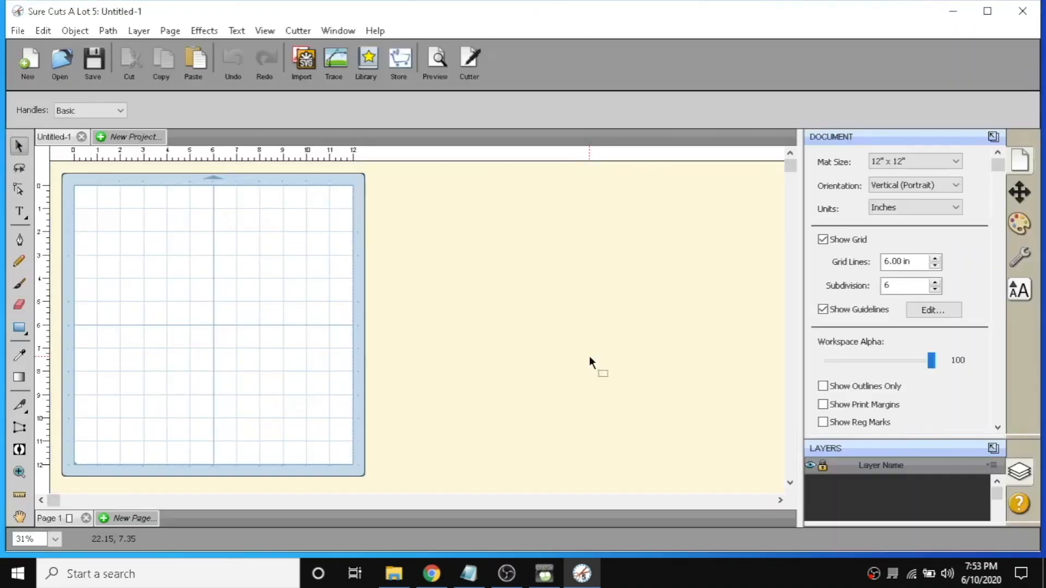
# Add a Cricut Personal/Expression machine to the cutter list in Manage My Cutters.
pyautogui.click(299, 31)
pyautogui.moveTo(318, 148)
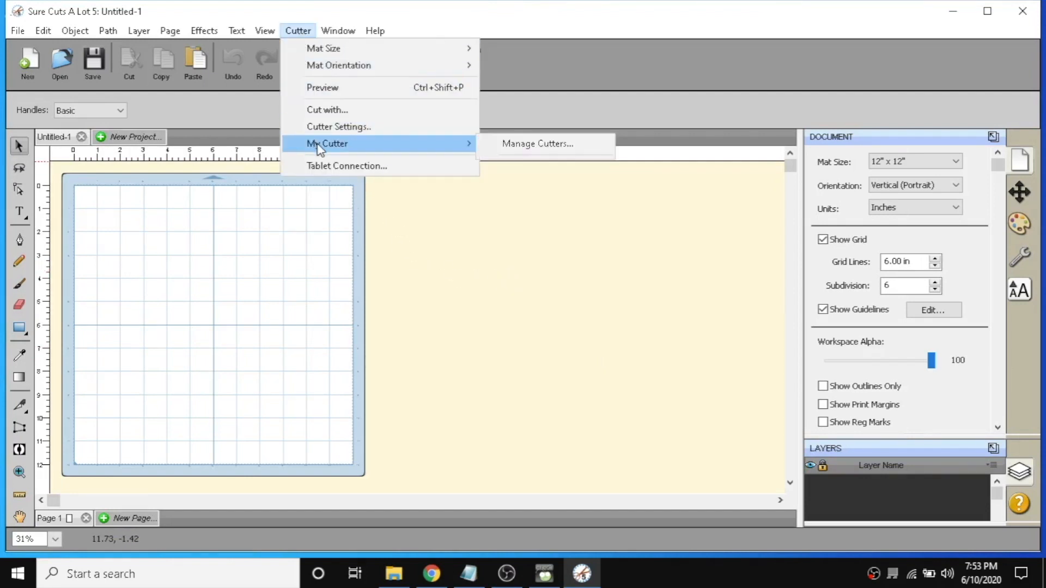
pyautogui.click(528, 145)
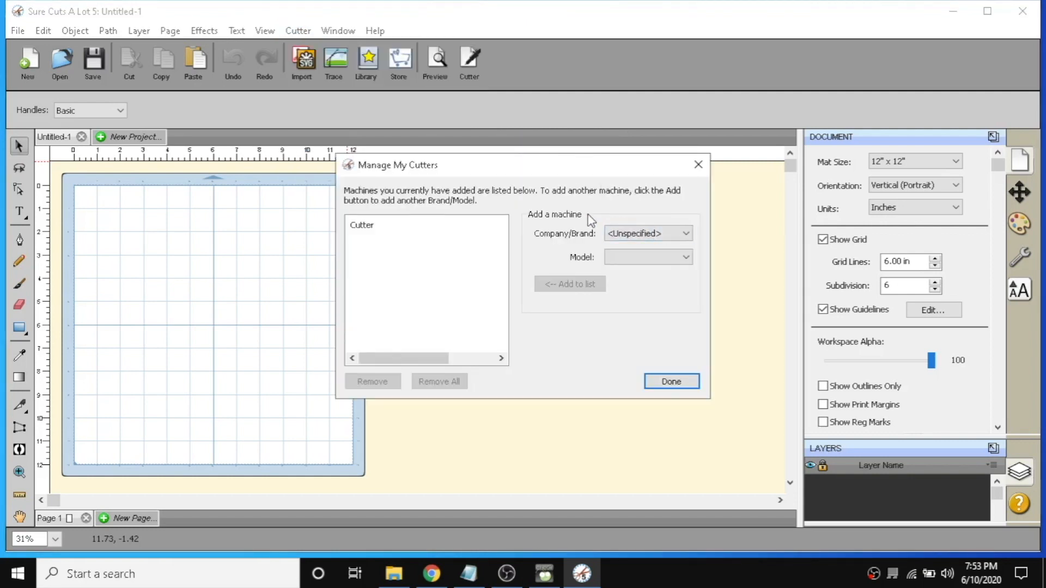
pyautogui.click(637, 233)
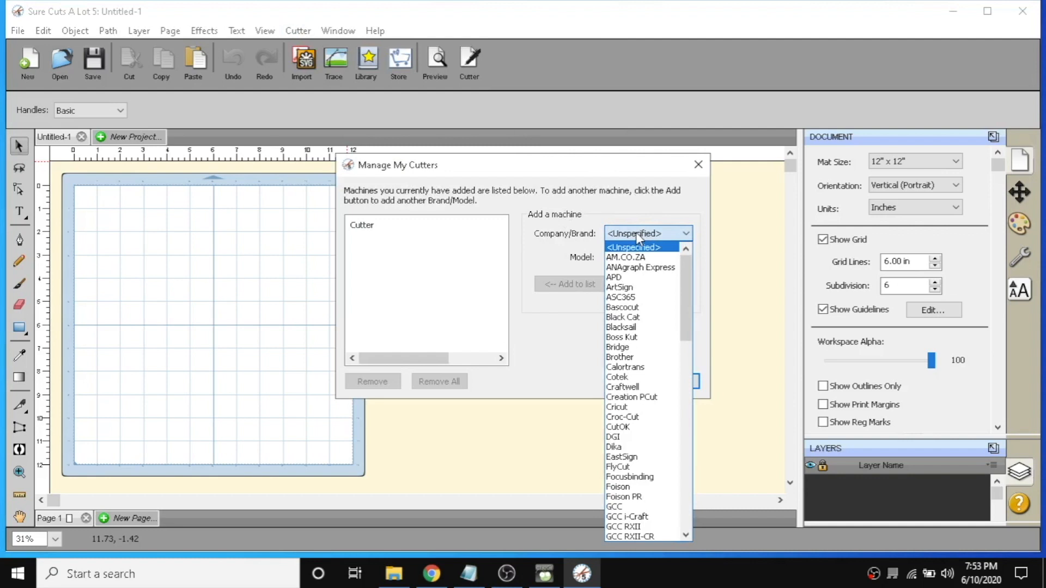
pyautogui.click(629, 413)
pyautogui.click(572, 286)
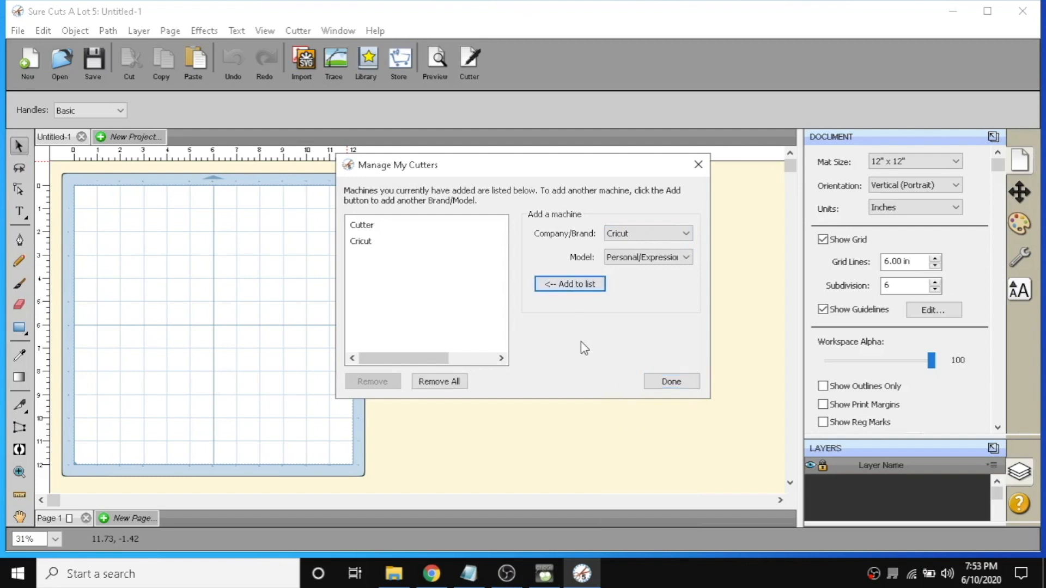
pyautogui.click(674, 384)
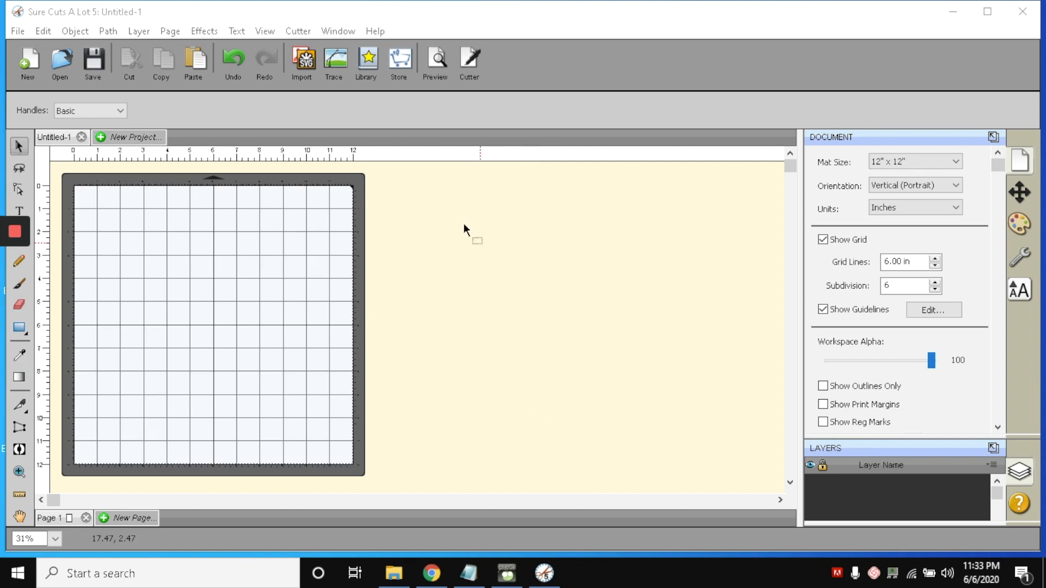
# Add the Arrow shape from the shape library onto the cutting mat and enlarge it by its corner handle.
pyautogui.click(368, 60)
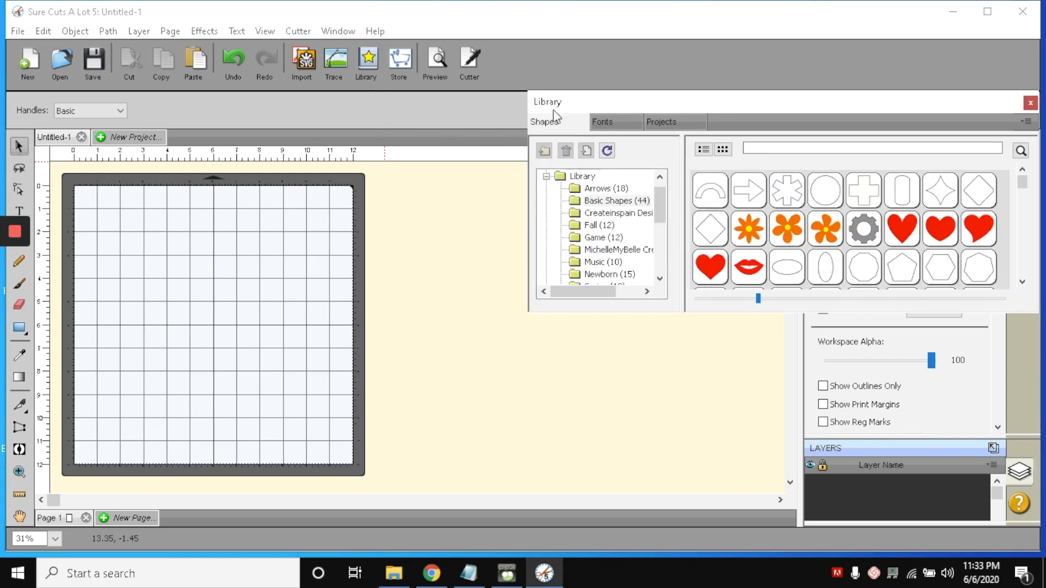
pyautogui.moveTo(745, 225)
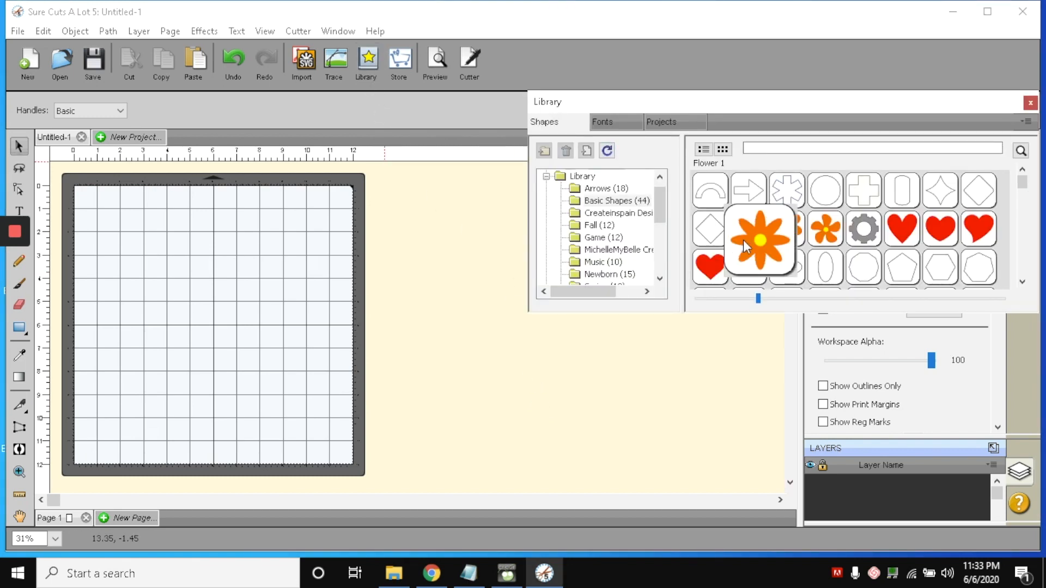
pyautogui.doubleClick(749, 191)
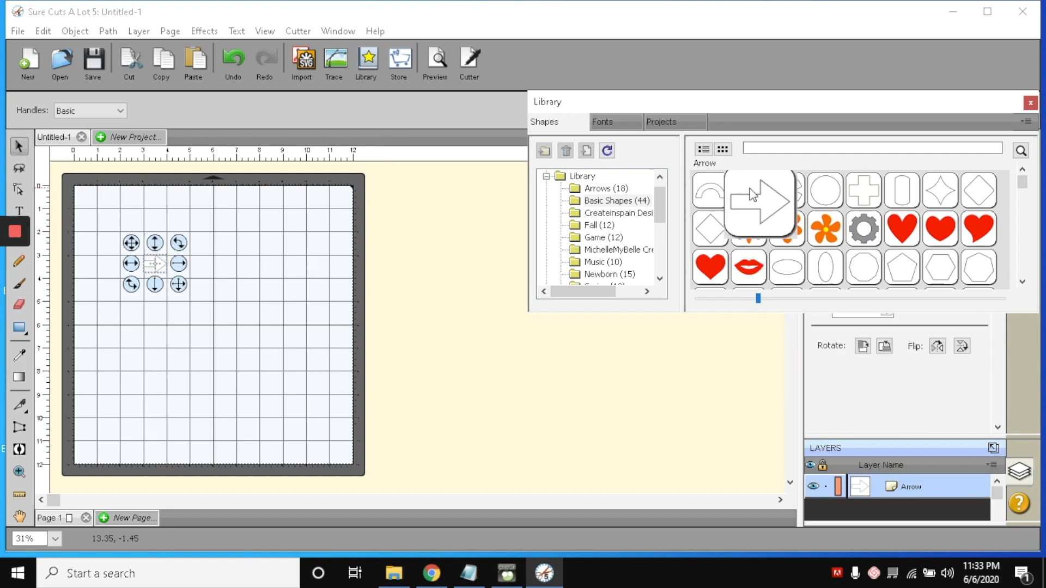
pyautogui.click(180, 288)
pyautogui.moveTo(179, 285); pyautogui.dragTo(189, 266)
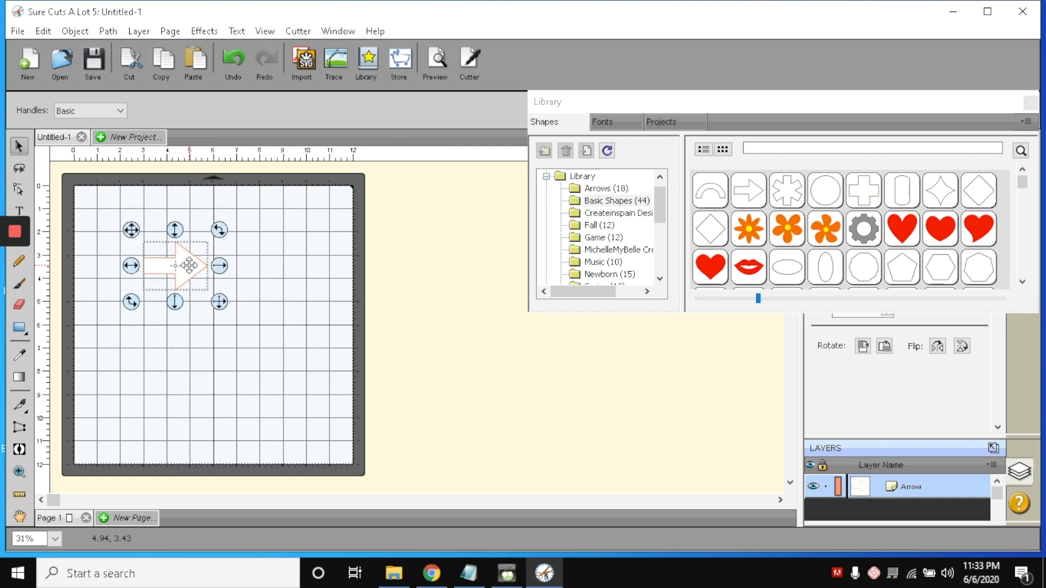
# Cut the arrow on the Personal/Expression/Create cutter over USB with the Cut preset, then close the cutting dialog.
pyautogui.click(472, 60)
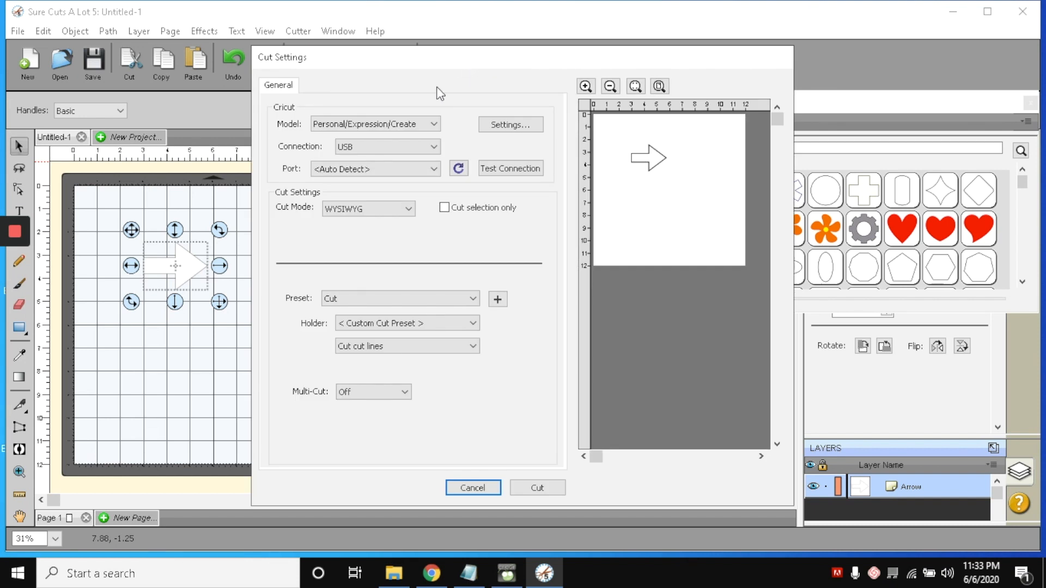
pyautogui.click(538, 488)
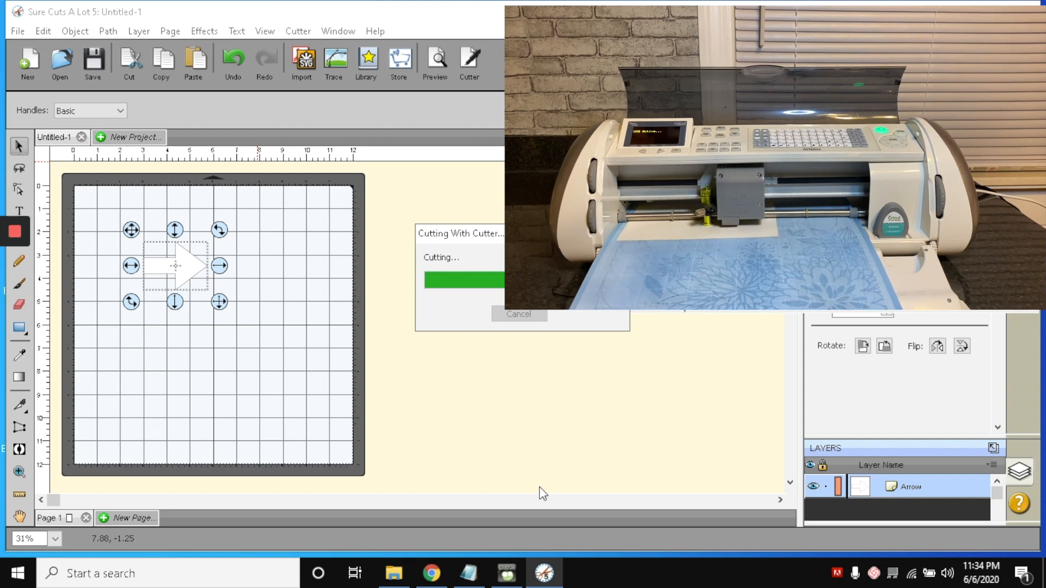
pyautogui.click(614, 339)
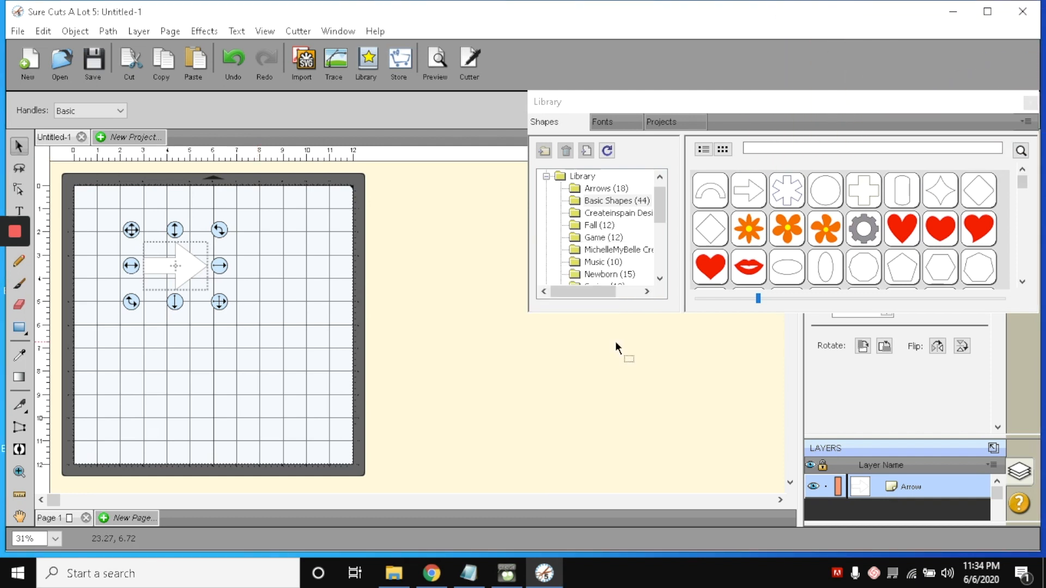